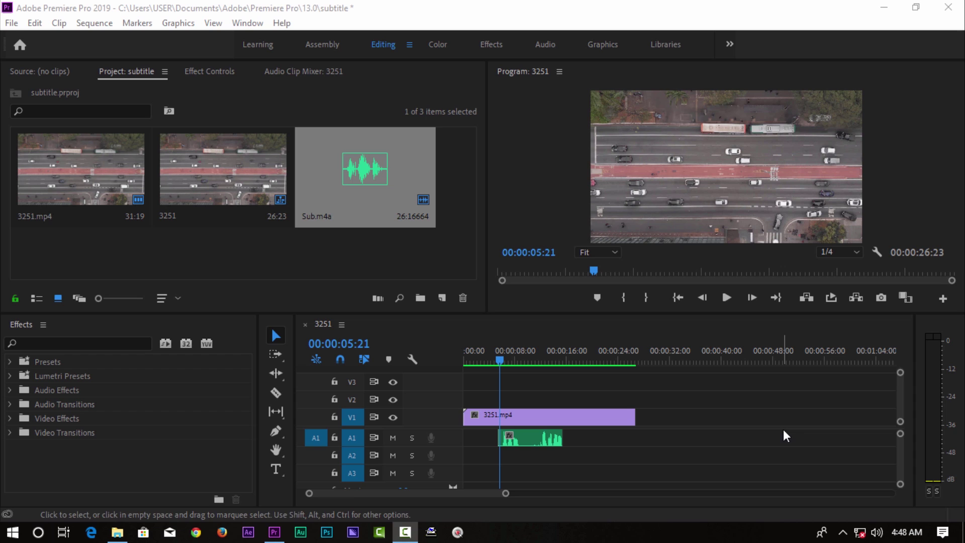
Step: Try the text tool, then select the Sub.m4a audio and 3251.mp4 video clips
left_click(273, 469)
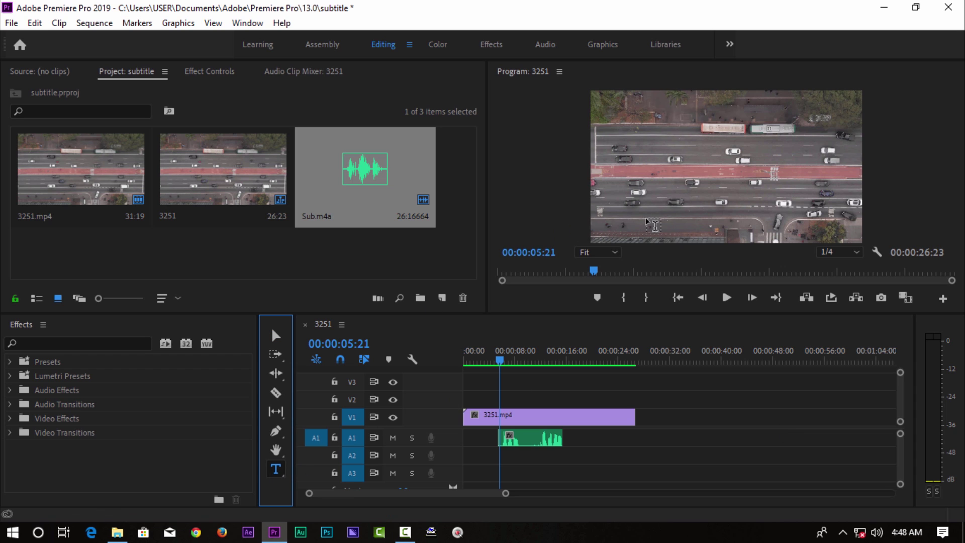
left_click(661, 213)
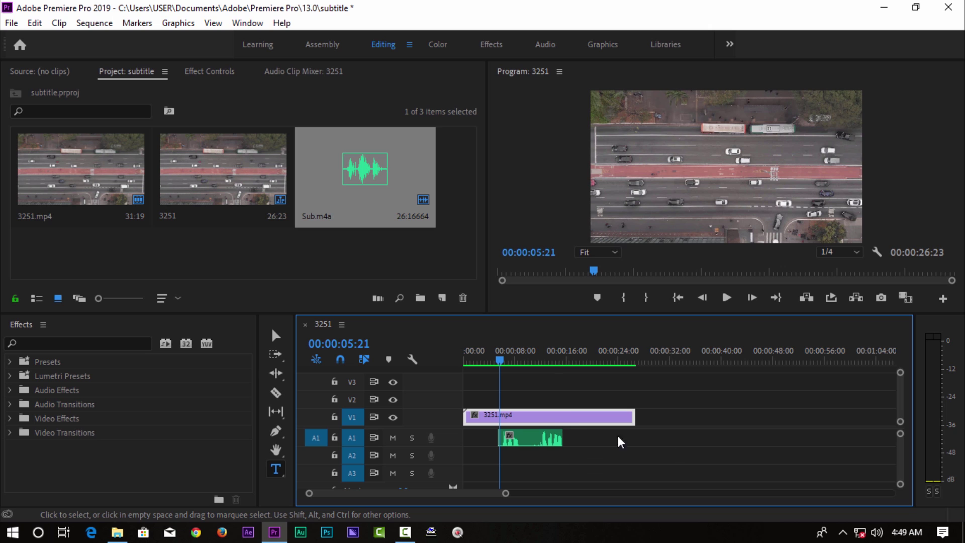
left_click(548, 443)
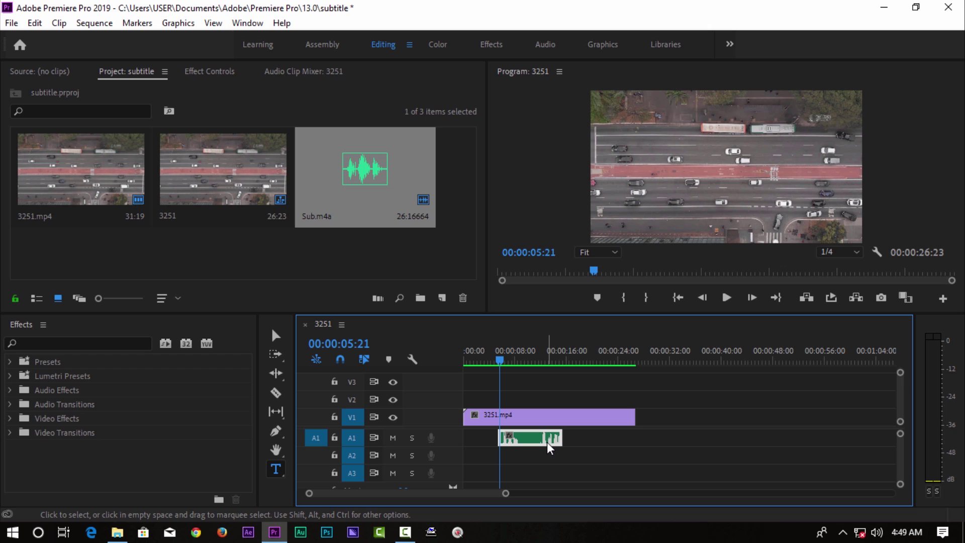
left_click(546, 423)
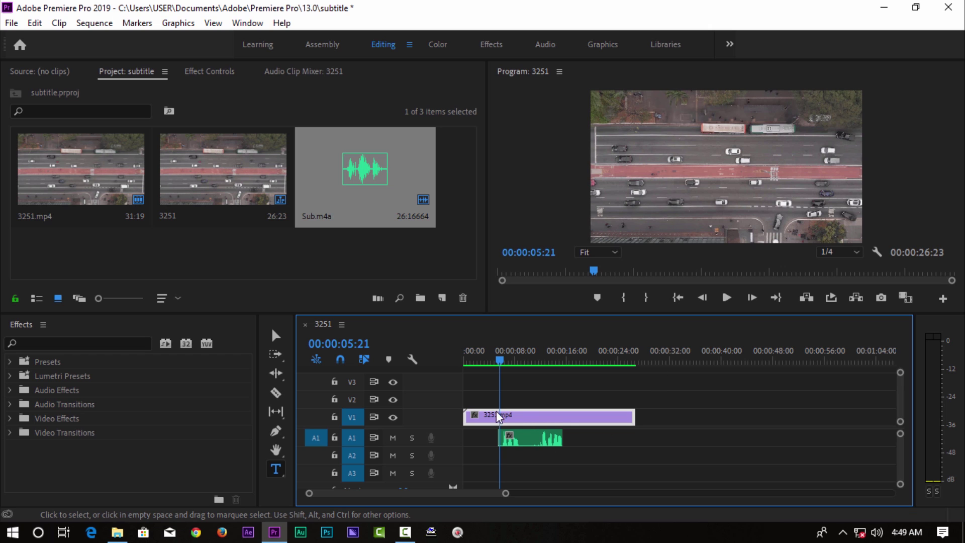
left_click(520, 437)
left_click(533, 419)
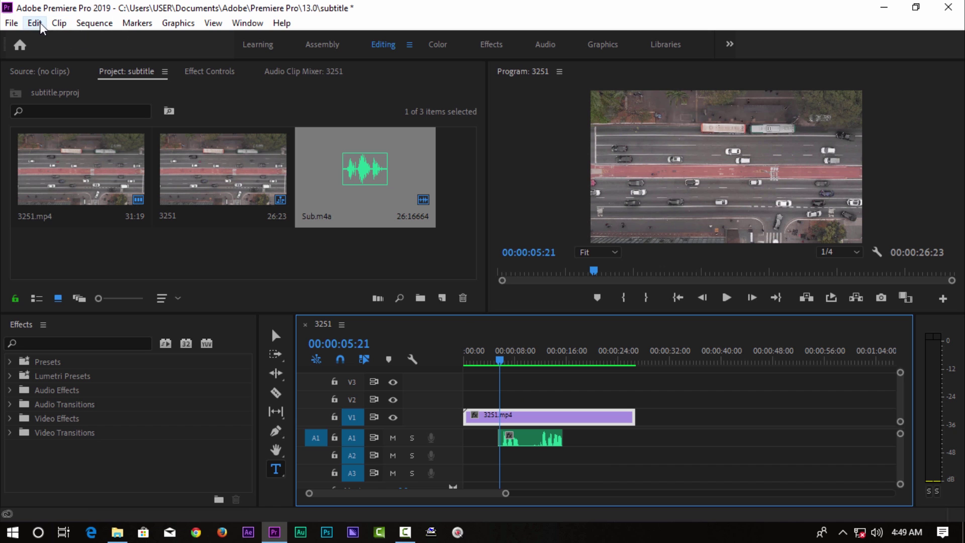
Step: Create a 1920×1080 Open Captions item from File > New > Captions
left_click(12, 23)
mouse_move(33, 39)
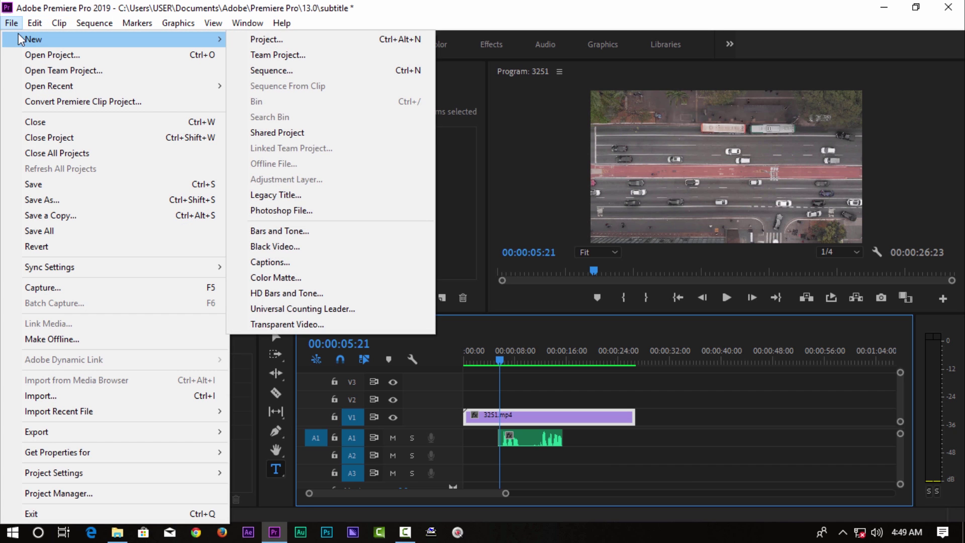
left_click(15, 23)
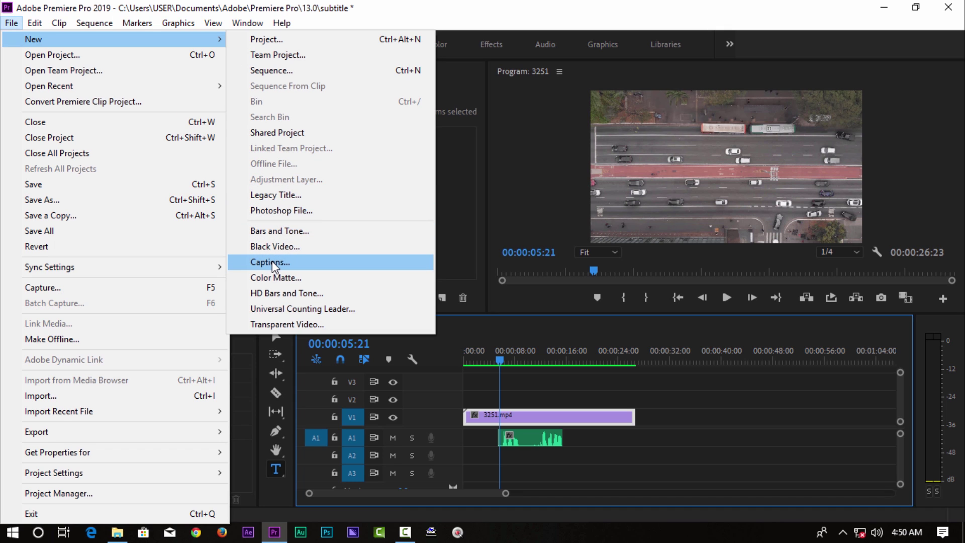
left_click(272, 261)
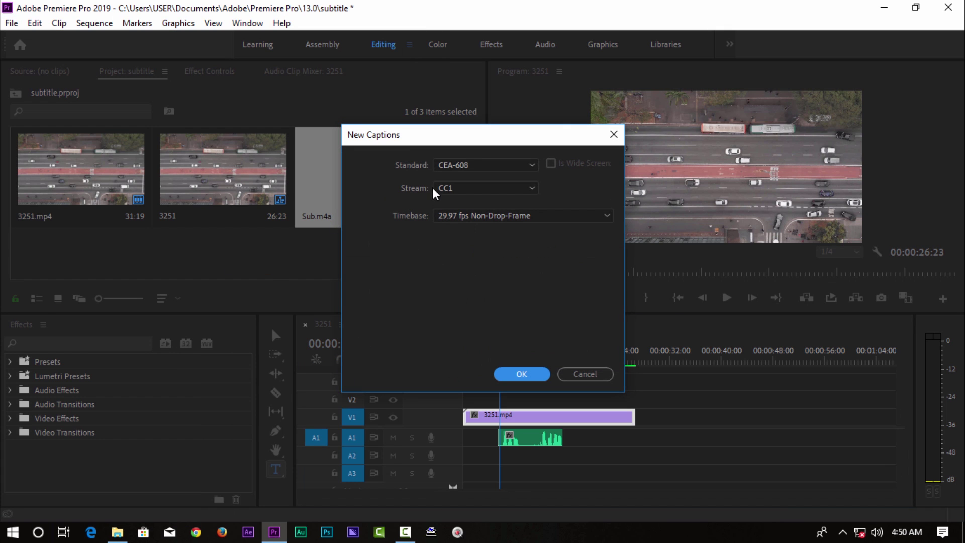
left_click(508, 169)
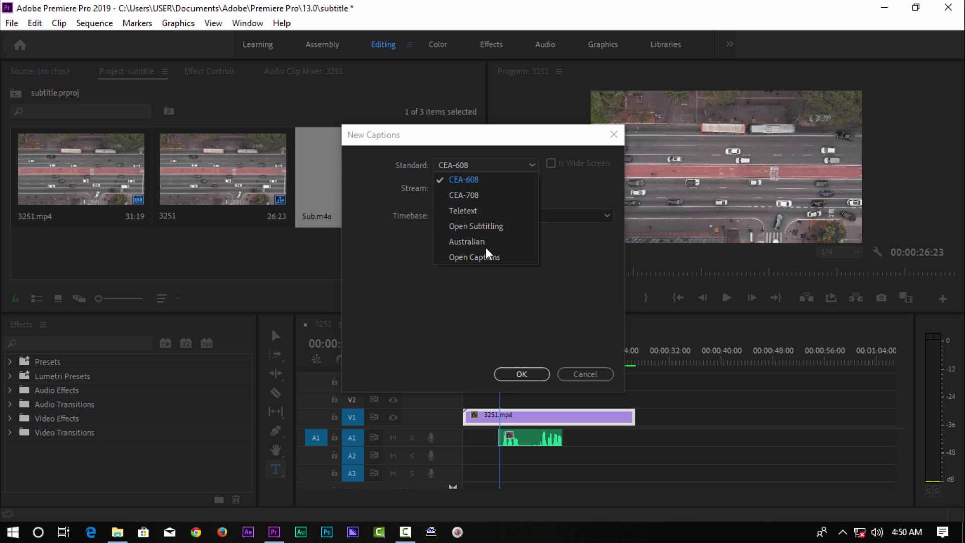
left_click(483, 257)
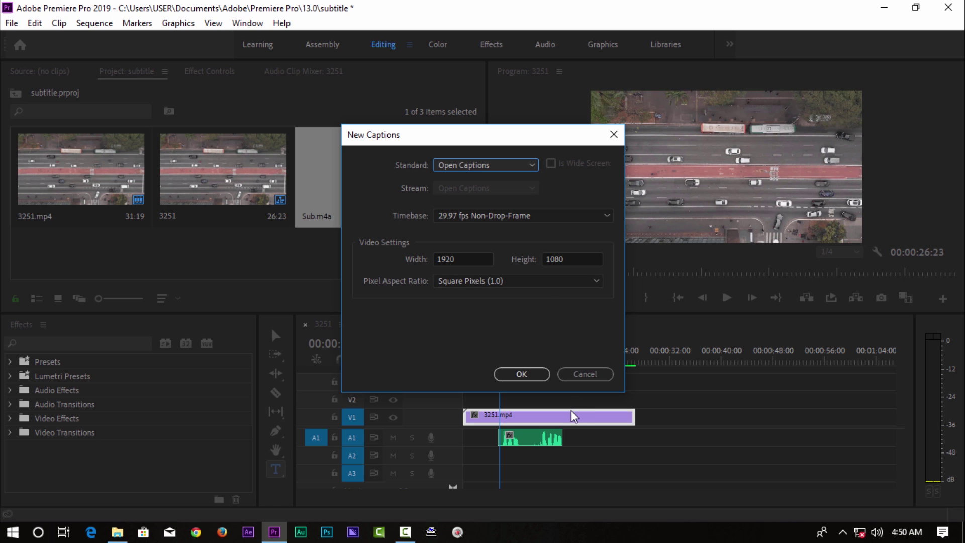
left_click(542, 372)
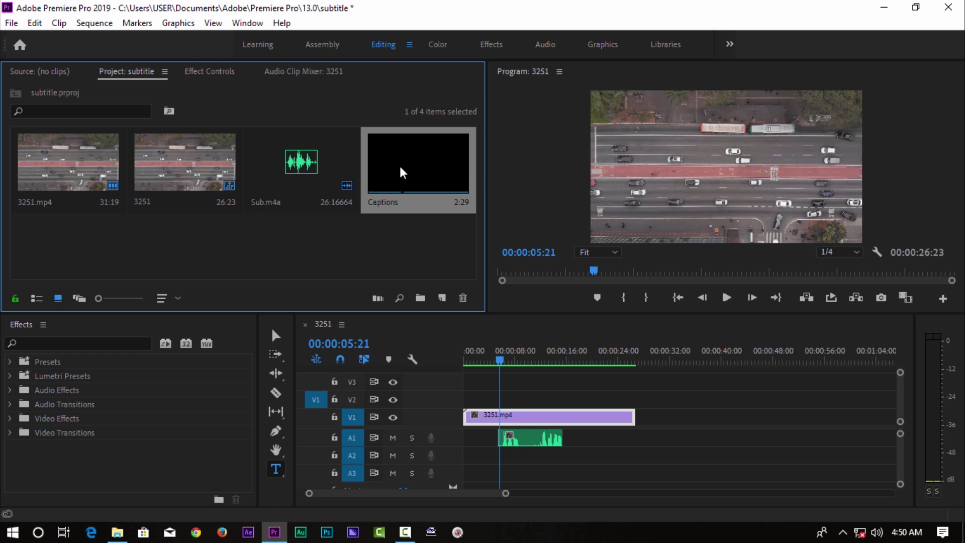
Step: Drag Captions onto V2 above the video and align its start with the playhead
left_click_drag(399, 164, 520, 369)
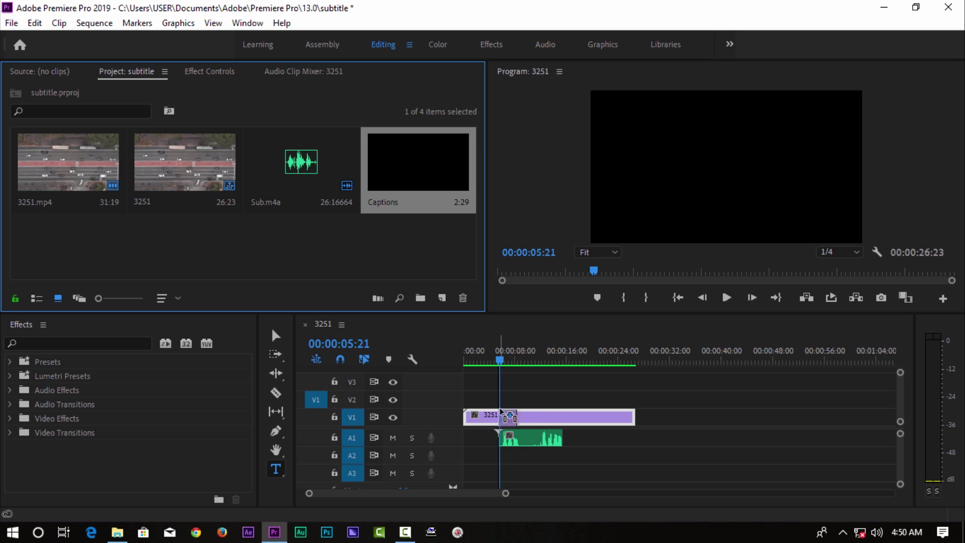
left_click_drag(495, 414, 473, 400)
left_click_drag(556, 409, 647, 400)
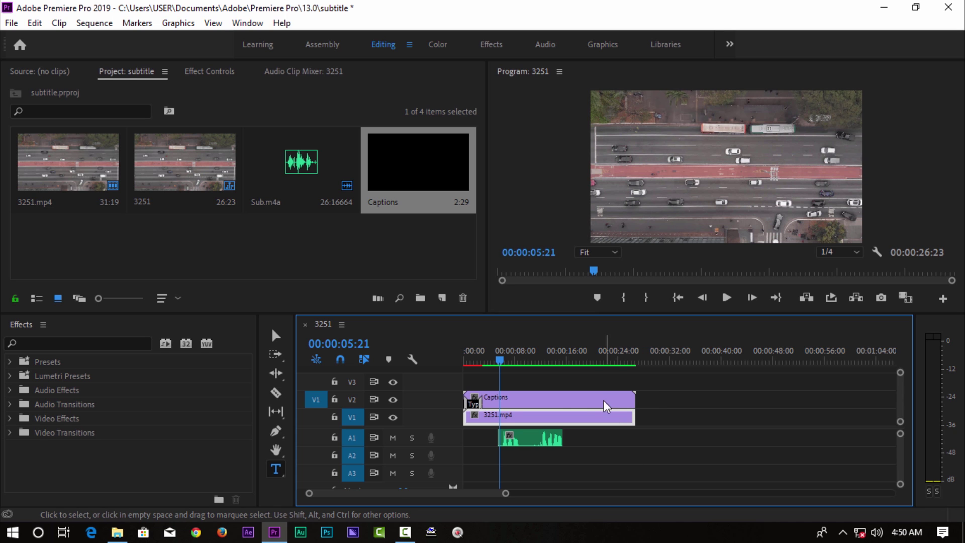
left_click_drag(532, 396, 567, 401)
left_click_drag(501, 359, 498, 357)
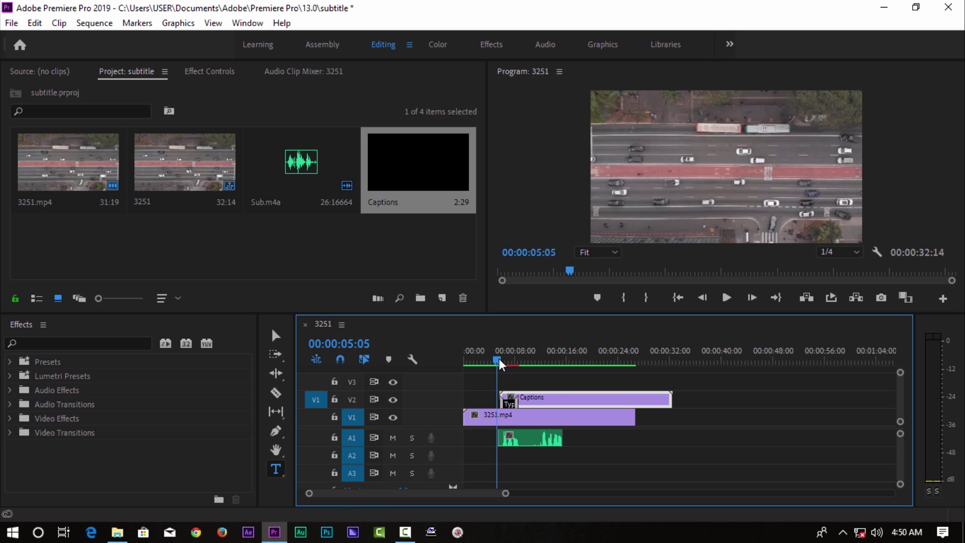
left_click_drag(541, 396, 536, 400)
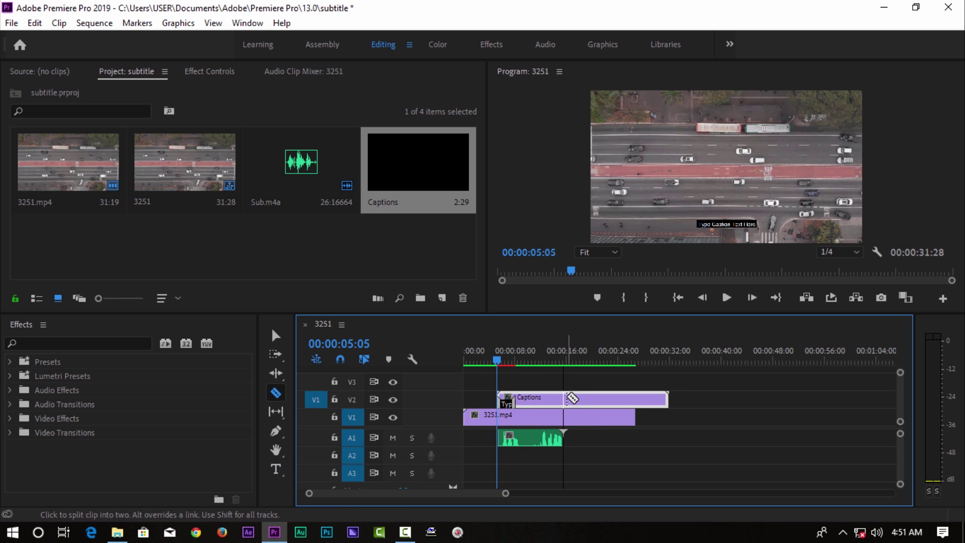
Step: Cut the Captions clip at about 15 seconds, delete the extra part, and preview it maximized
left_click(563, 397)
key("v")
key("Delete")
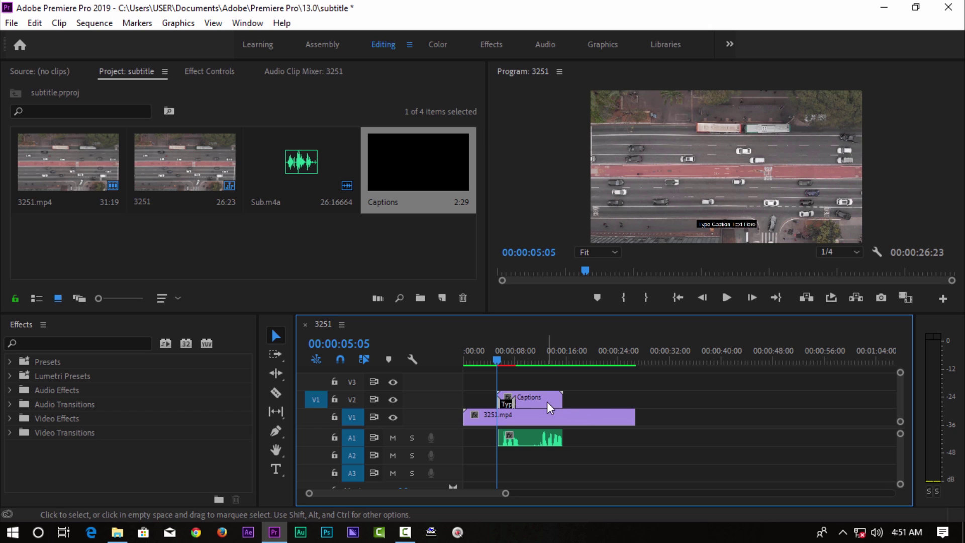
left_click(580, 188)
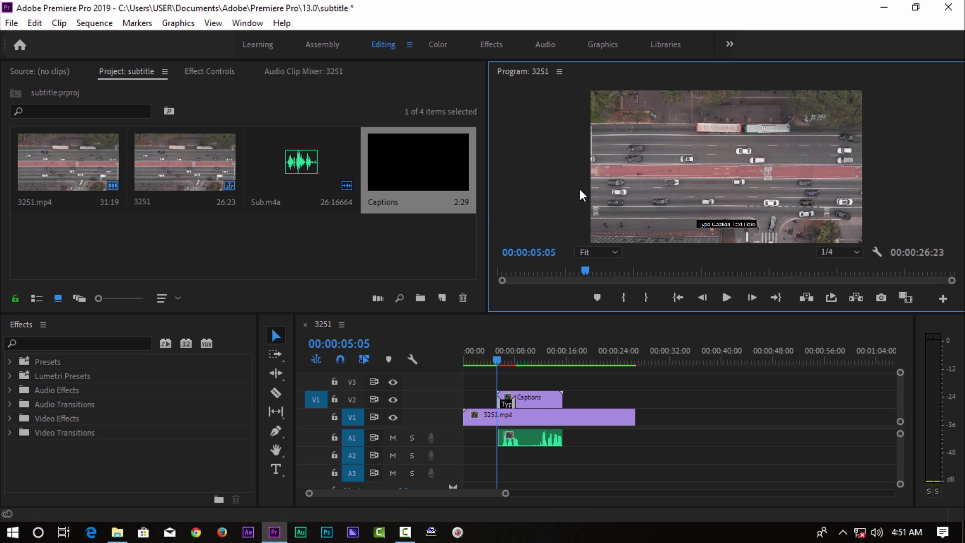
key("grave")
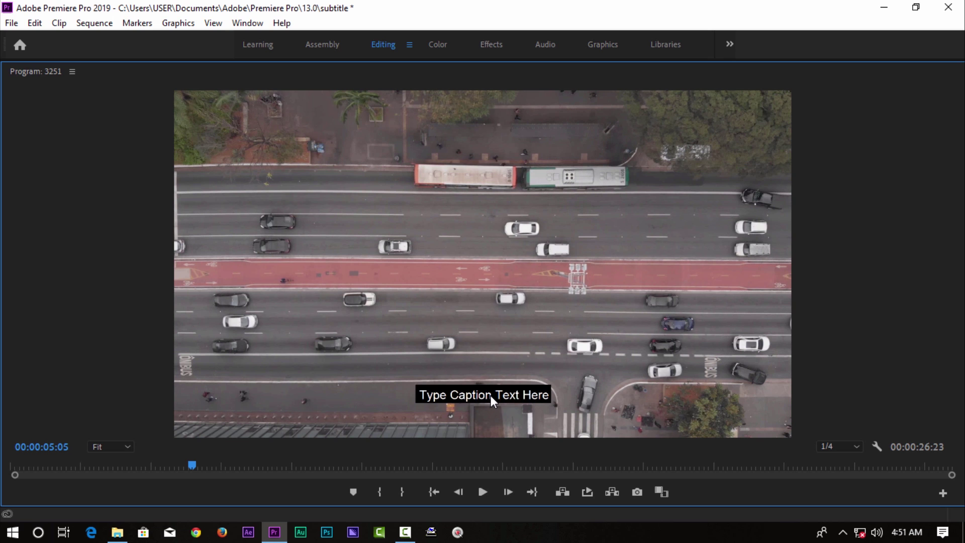
key("grave")
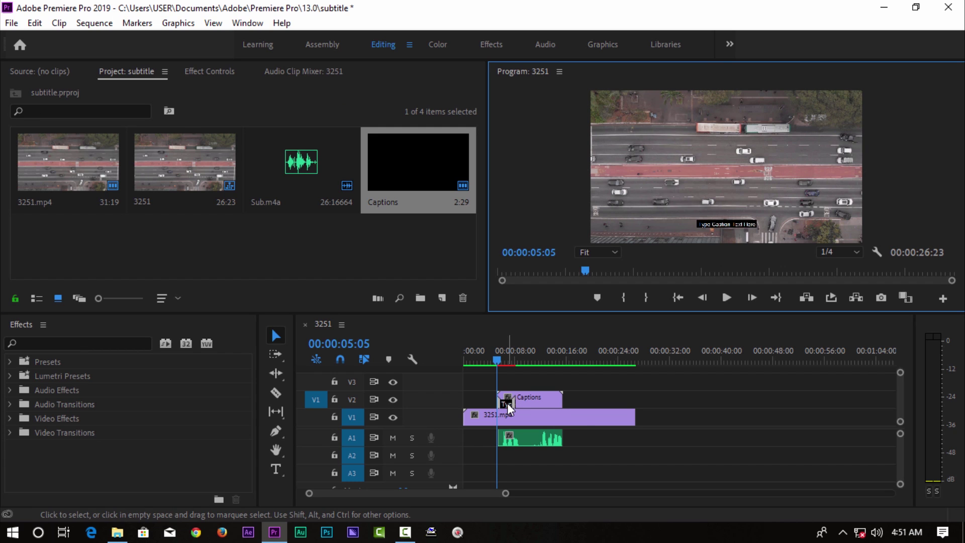
Step: Open the Captions clip in the caption editor and dock it in the upper area
left_click(507, 405)
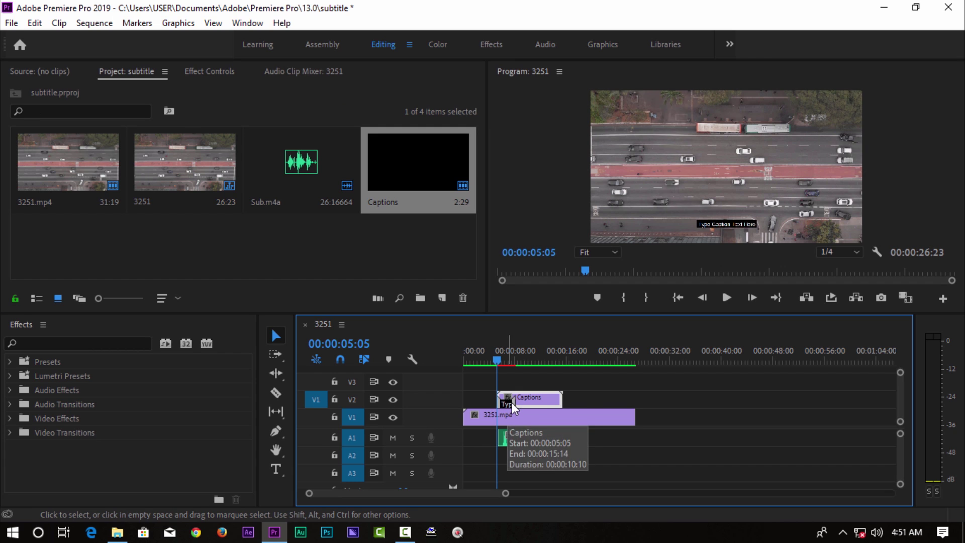
double_click(521, 400)
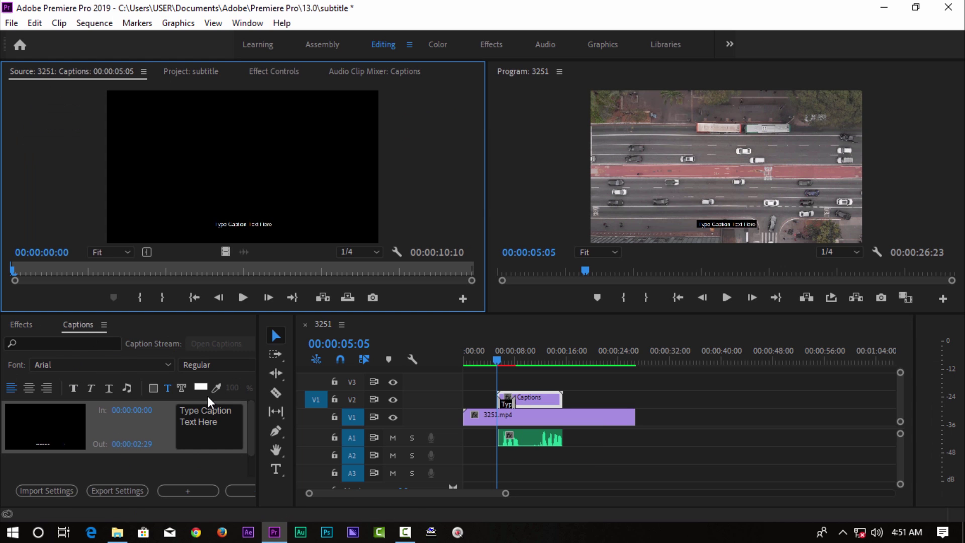
left_click_drag(89, 325, 172, 113)
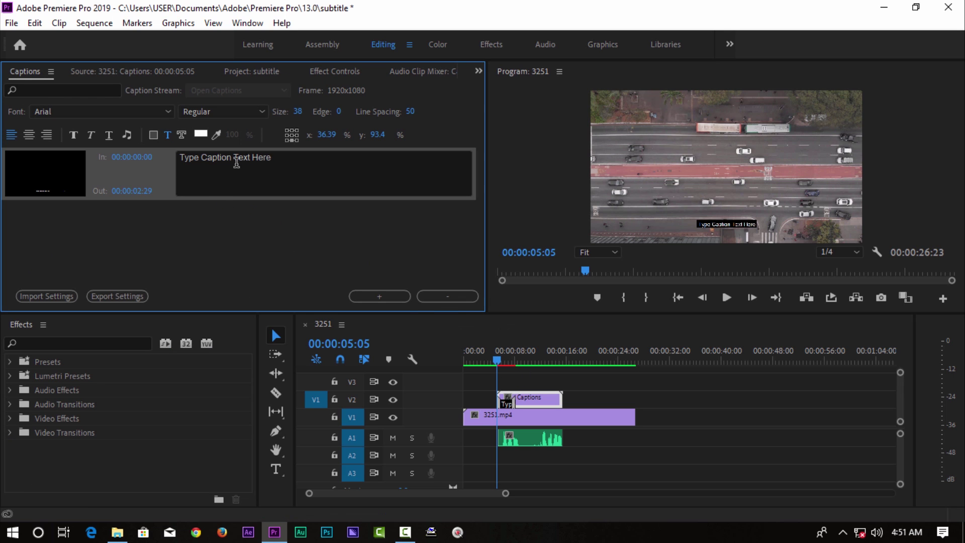
Step: Replace the placeholder with 'hi guys welcome back' and maximize the program monitor
left_click_drag(277, 161, 179, 160)
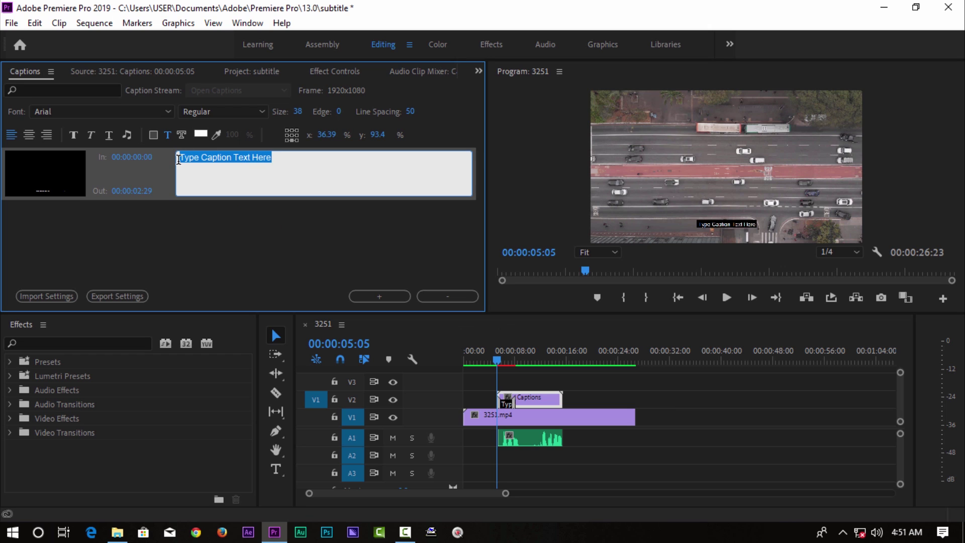
key("BackSpace")
type("hi")
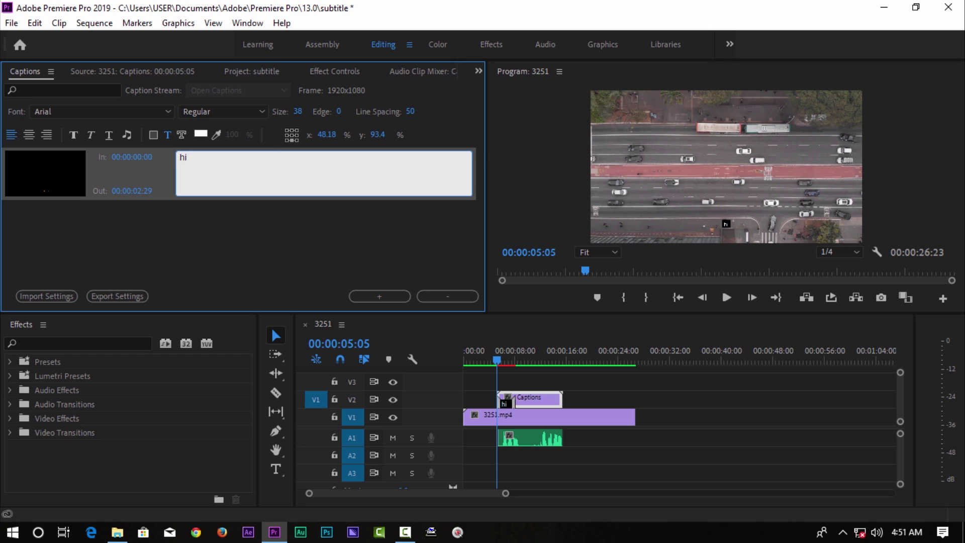
type(" guys welc")
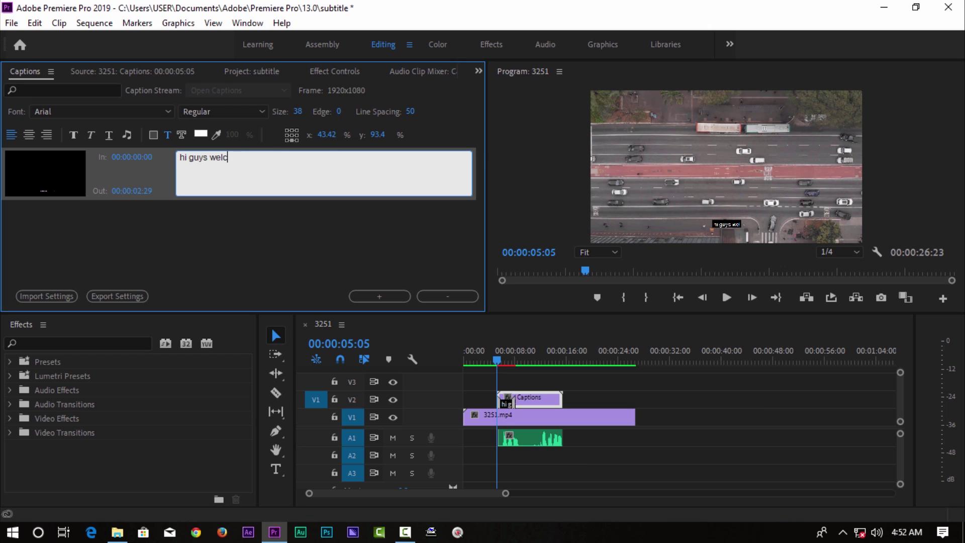
type("ome back")
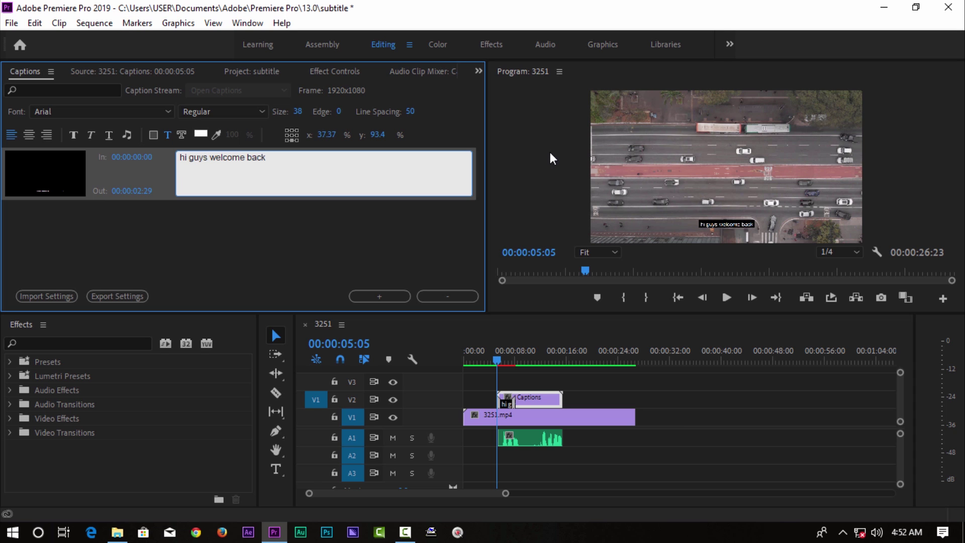
left_click(520, 148)
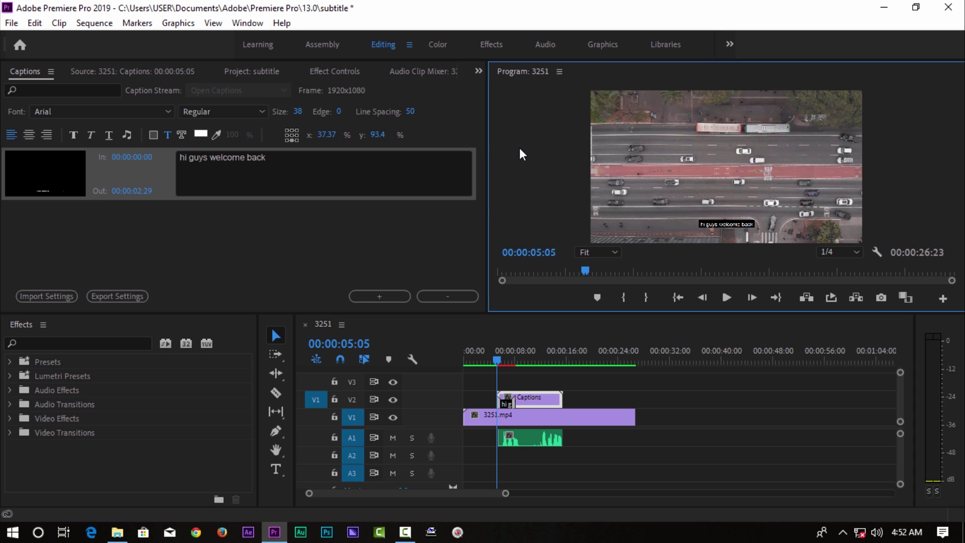
key("grave")
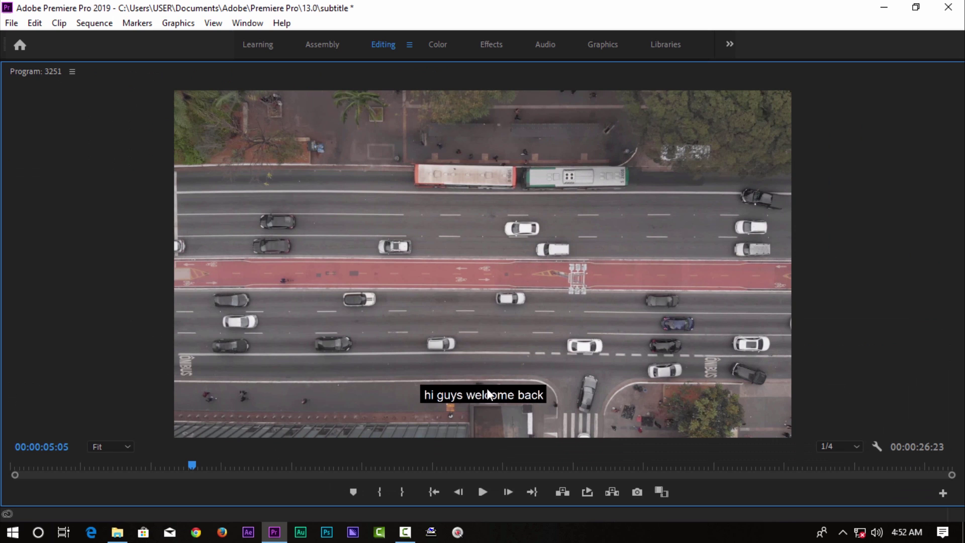
Step: Restore the panel layout and try Bold, keeping the caption font at Regular
key("grave")
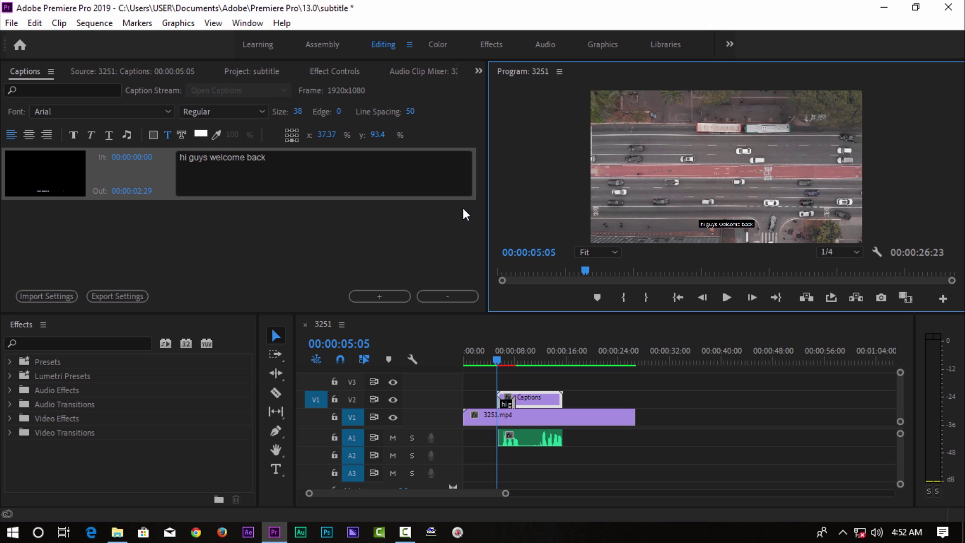
left_click(71, 133)
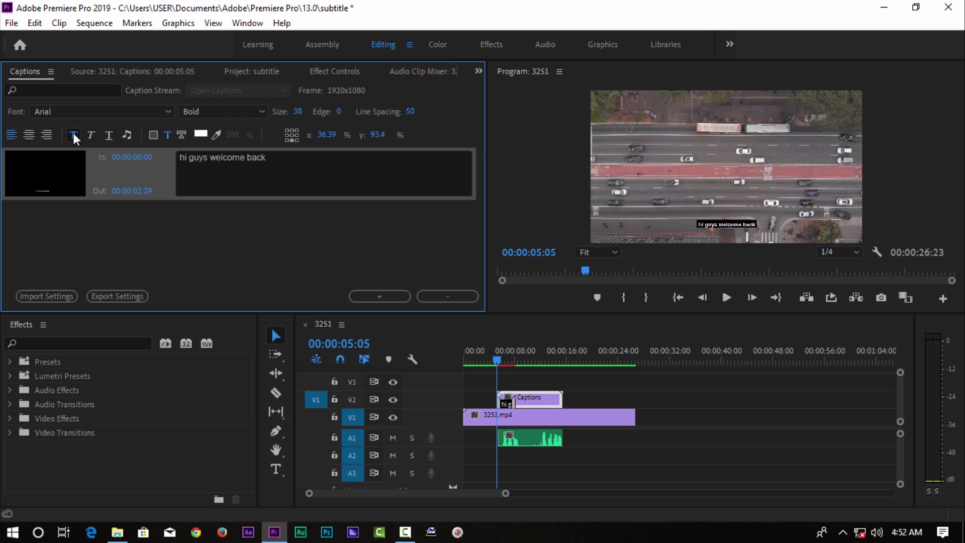
left_click(73, 133)
left_click(158, 111)
left_click(206, 111)
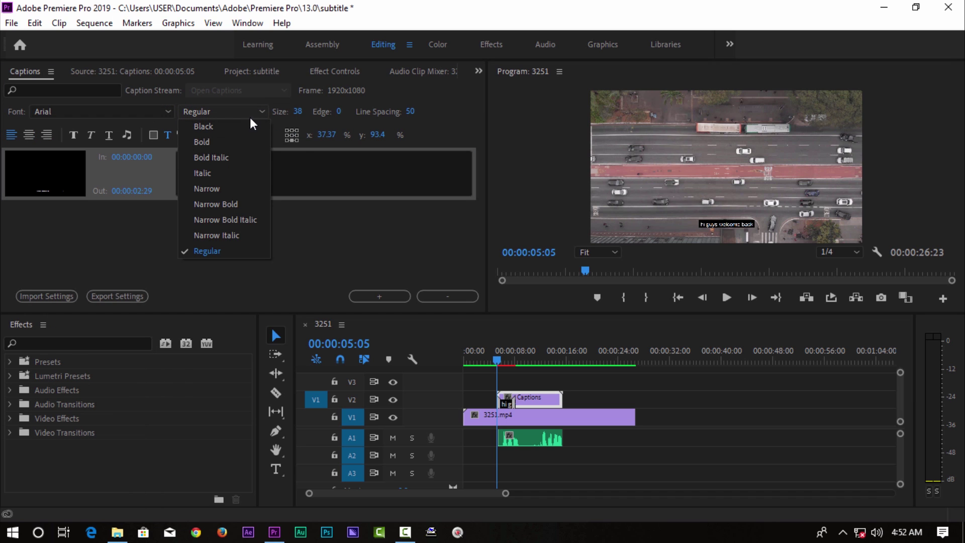
left_click(250, 113)
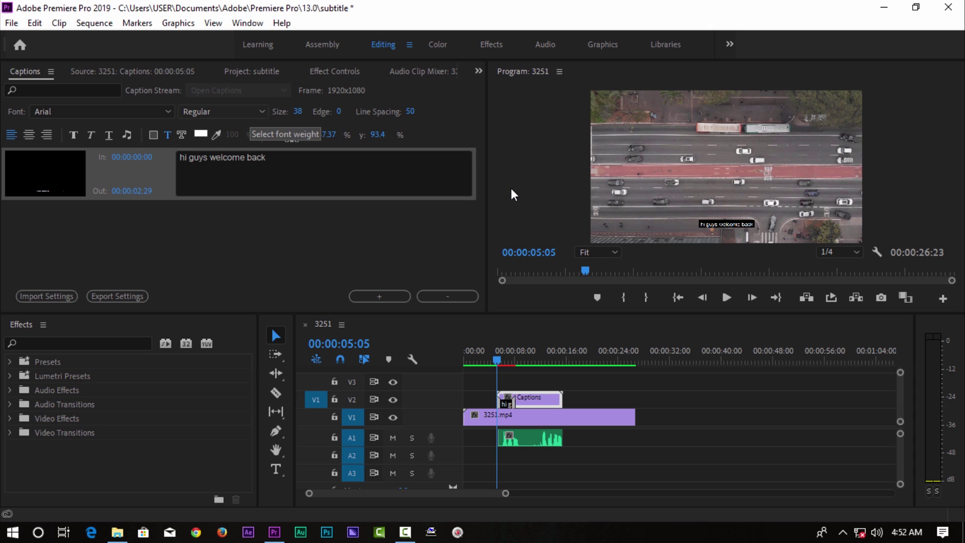
key("space")
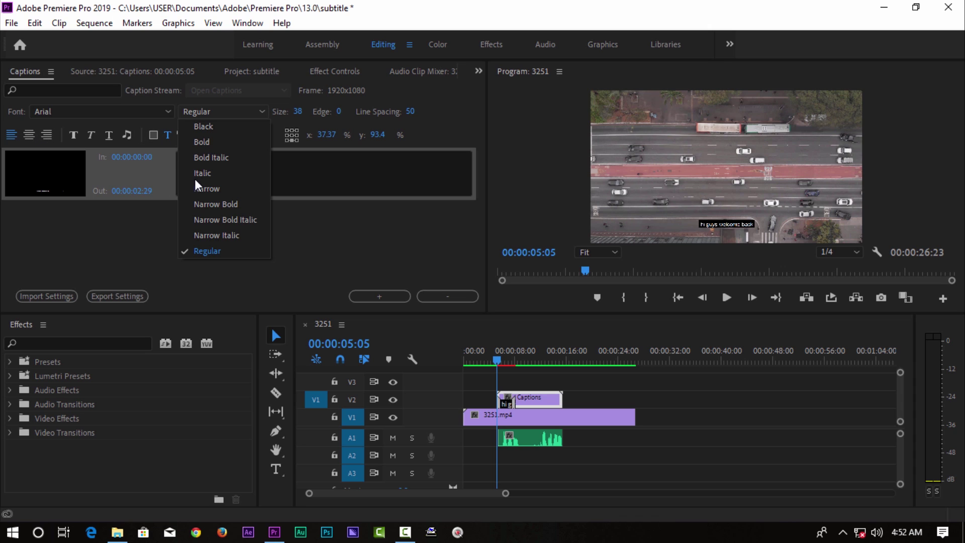
left_click(226, 157)
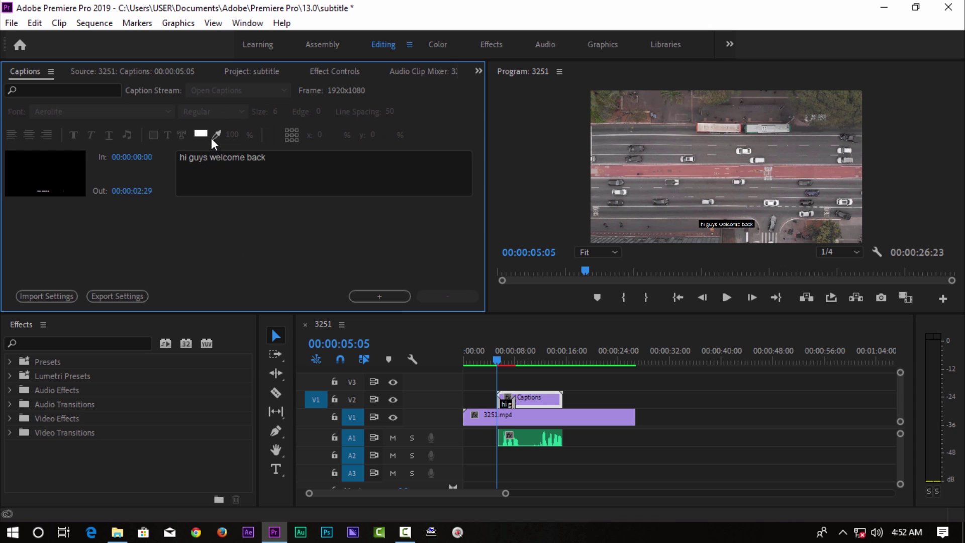
Step: Select the first caption's text and start choosing red CF1414 as its colour
left_click(175, 160)
left_click(434, 259)
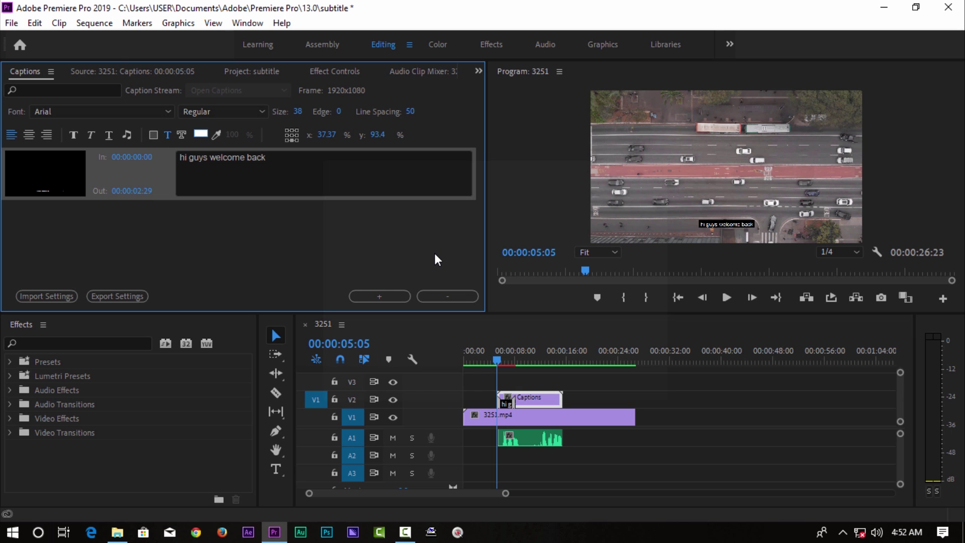
left_click(200, 134)
Step: Make the 'hi guys welcome back' caption text red
left_click_drag(470, 289, 497, 364)
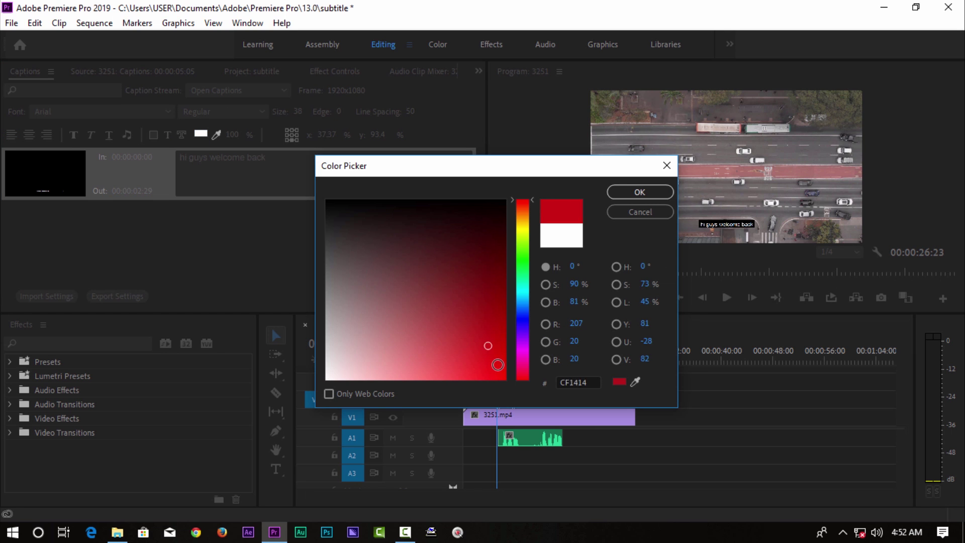
left_click(628, 195)
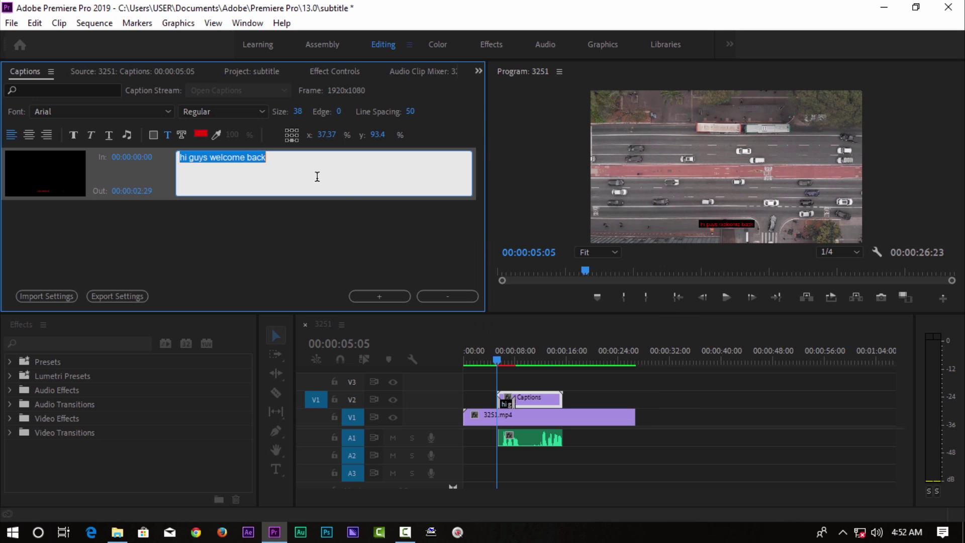
left_click(318, 177)
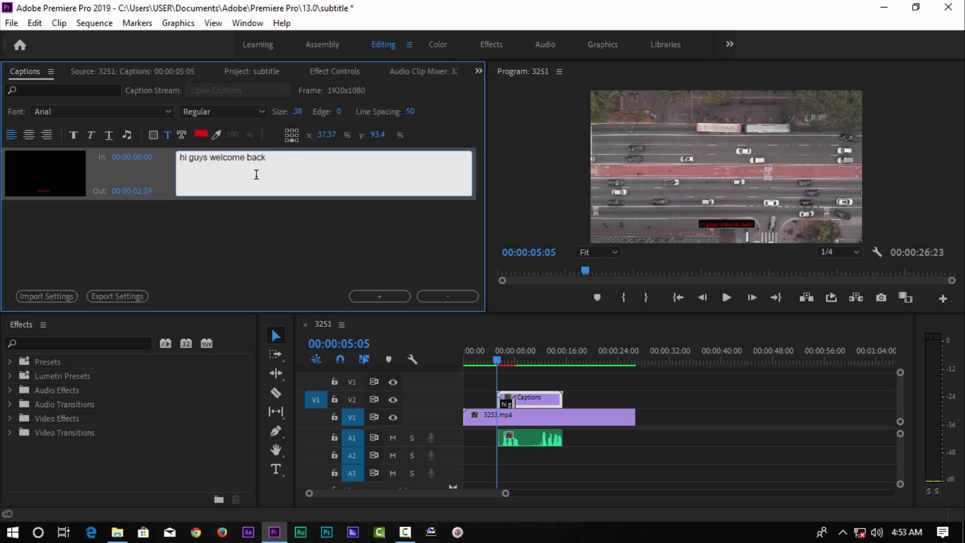
Step: Add a light pinkish-grey (D1C8C8) background box behind the caption
left_click(156, 140)
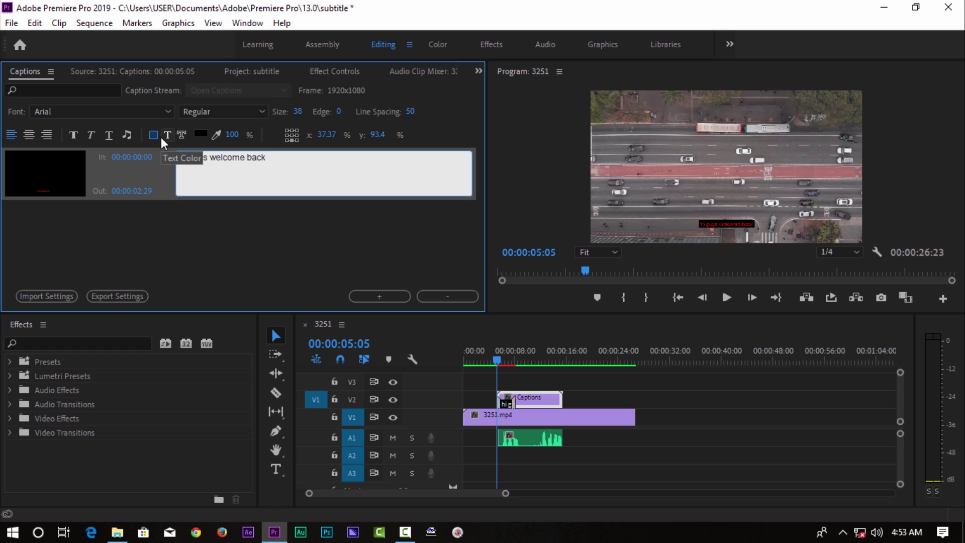
left_click(200, 135)
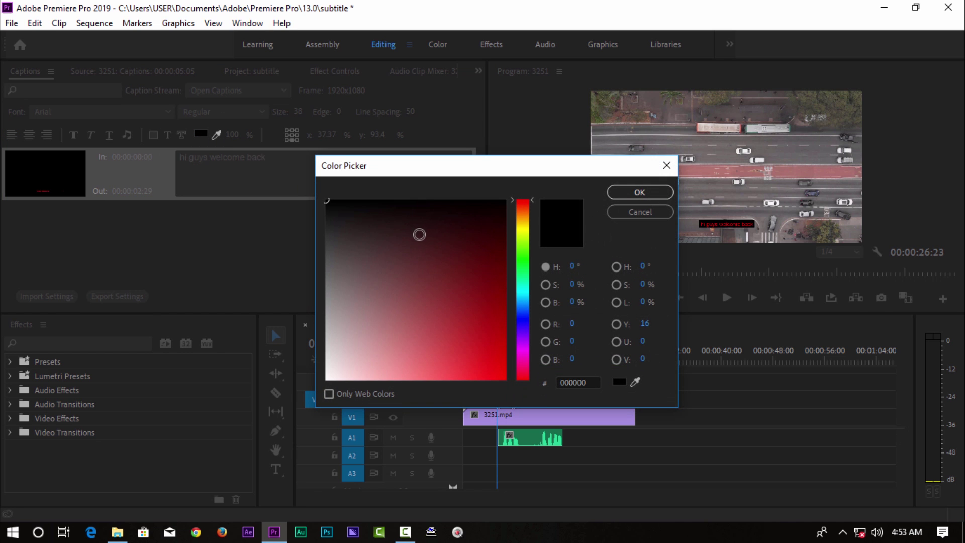
left_click(423, 240)
left_click(368, 214)
left_click_drag(359, 232, 333, 347)
left_click(618, 189)
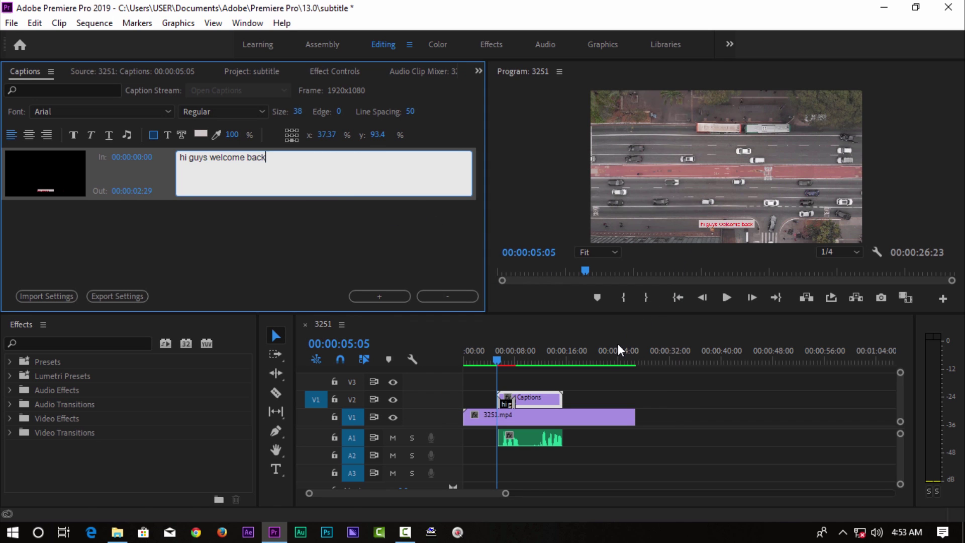
Step: Play and scrub the sequence, then set the first caption to run about 5 to 8 seconds
left_click(587, 396)
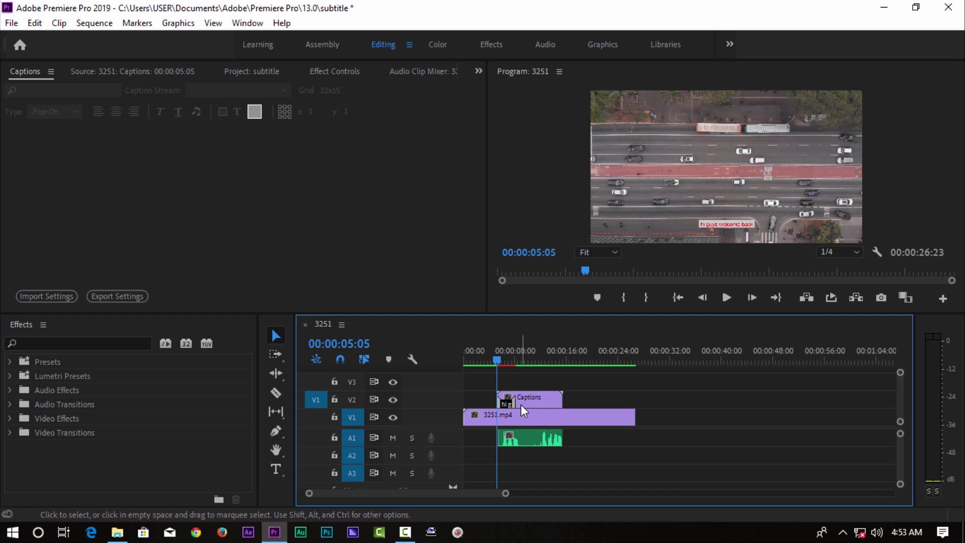
key("space")
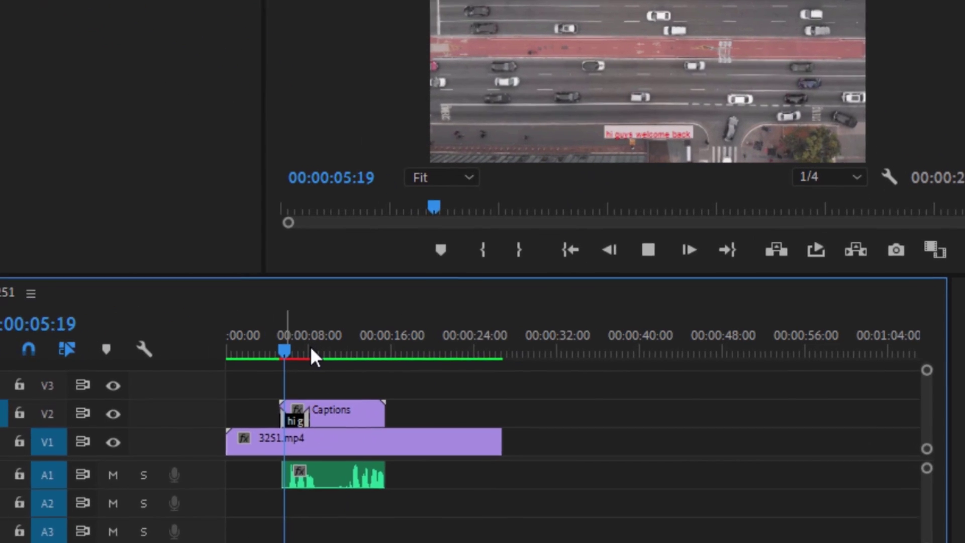
left_click_drag(445, 360, 227, 346)
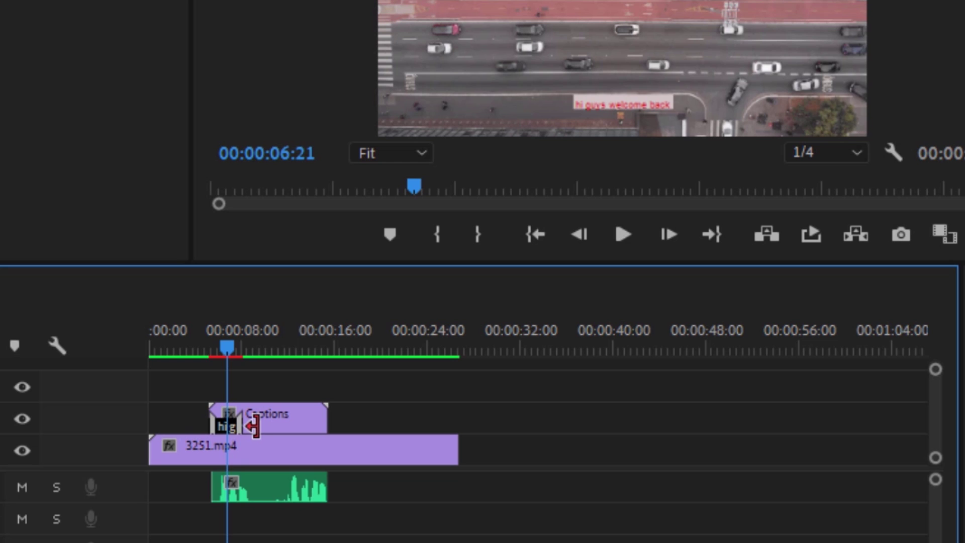
left_click_drag(253, 426, 280, 426)
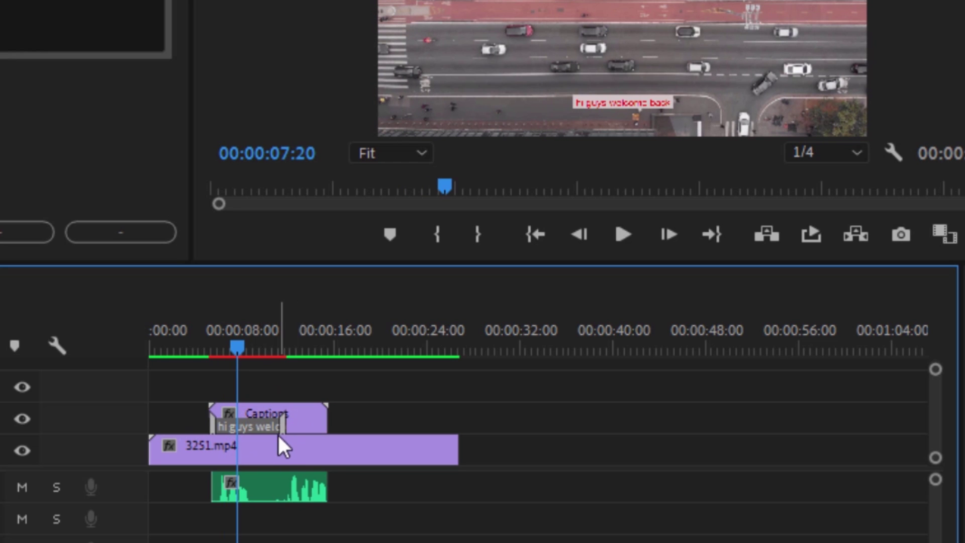
left_click_drag(279, 425, 246, 425)
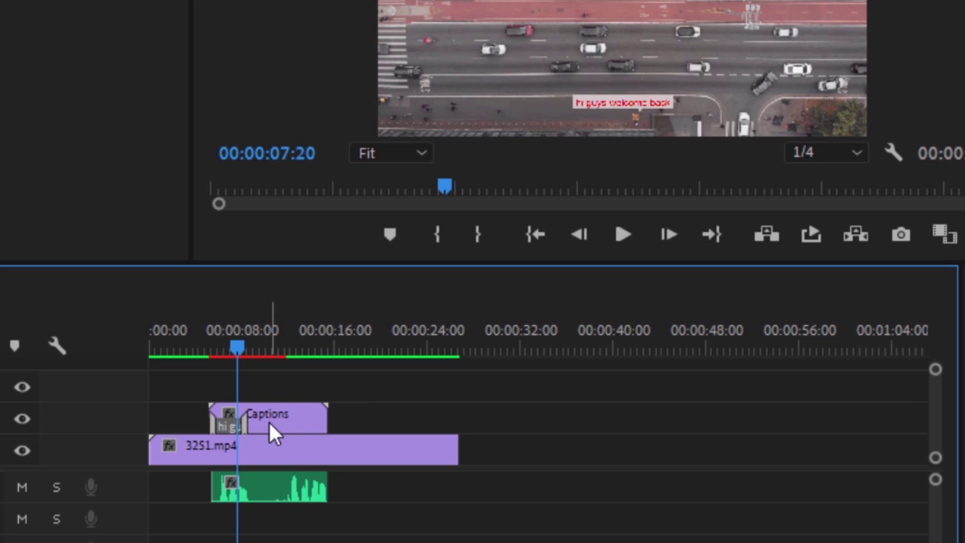
mouse_move(226, 346)
left_mouse_down()
mouse_move(217, 345)
mouse_move(272, 345)
left_mouse_up()
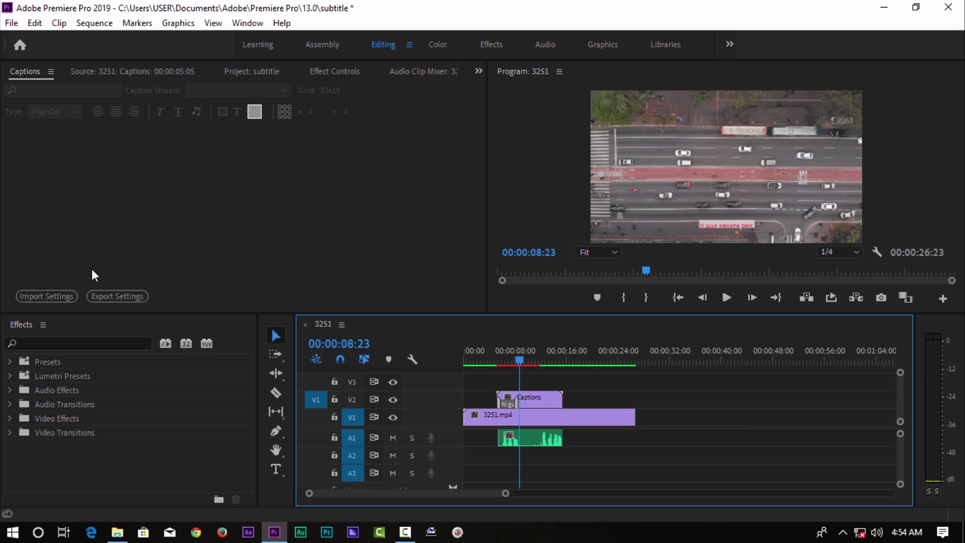
Step: Add a second caption block spanning 00:00:06:20 to 00:00:10:22
double_click(535, 403)
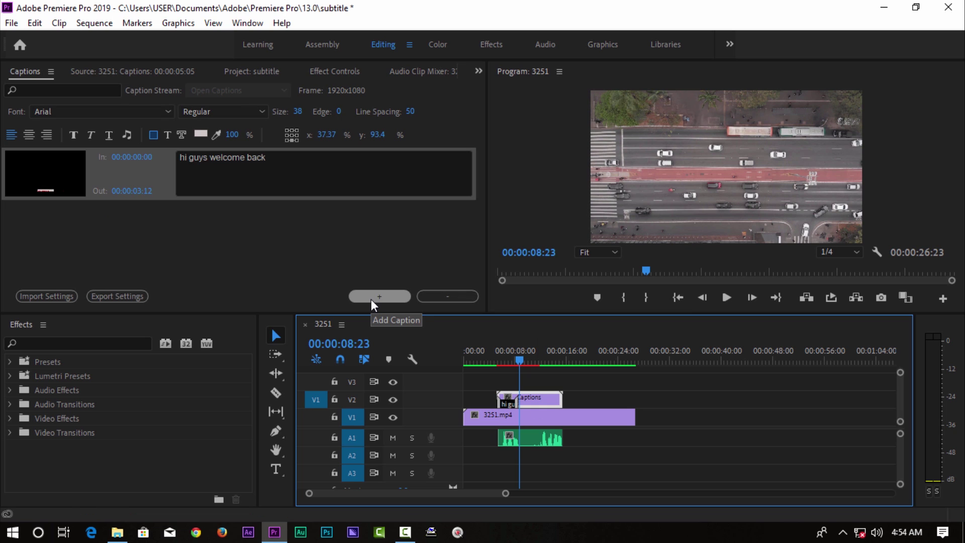
left_click(371, 299)
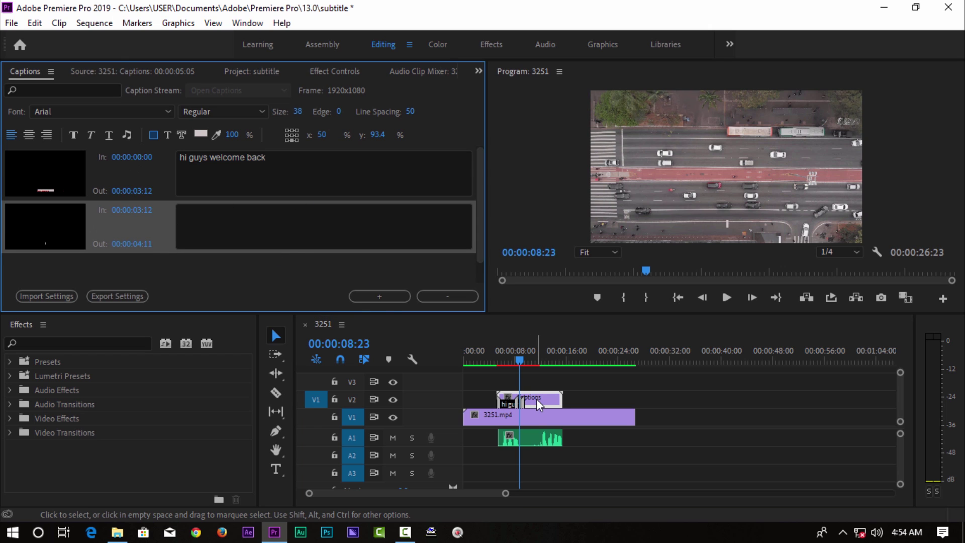
left_click(536, 399)
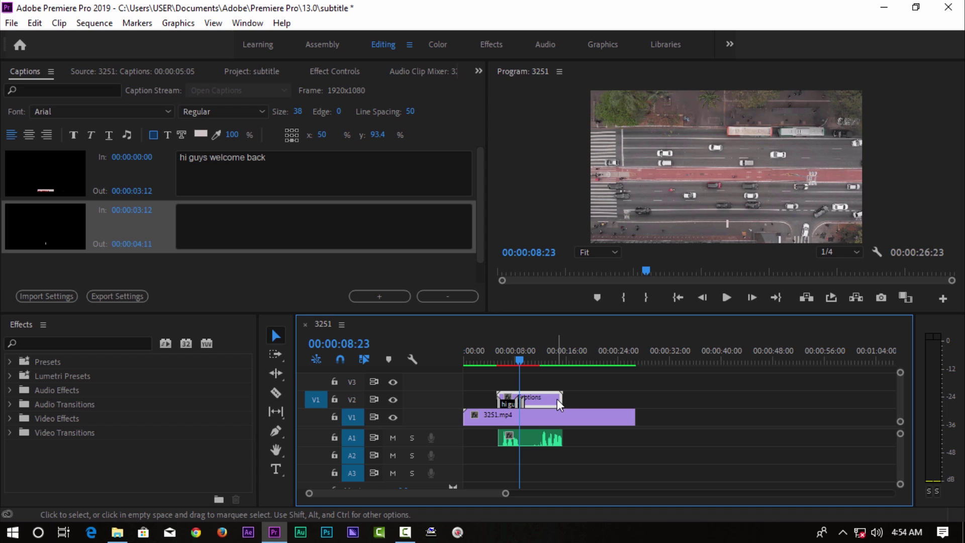
key("grave")
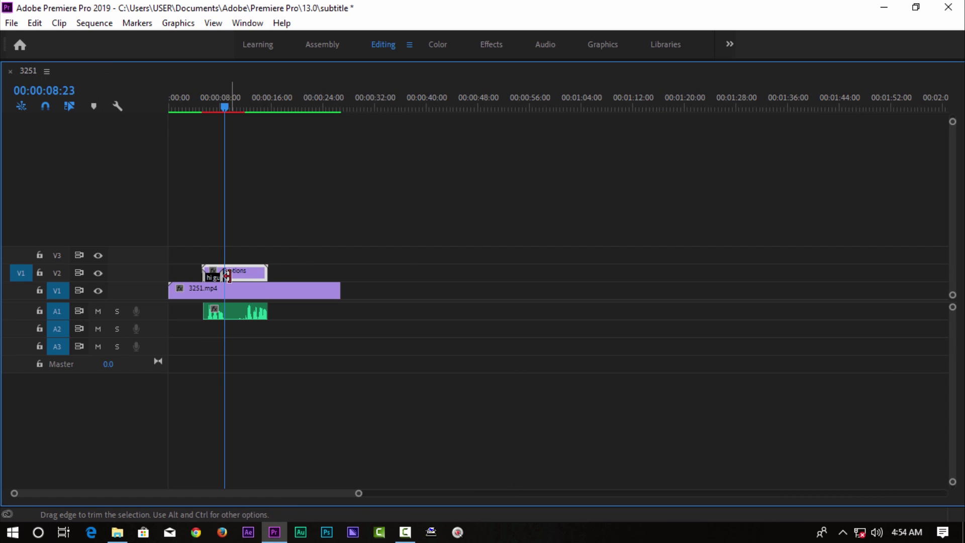
mouse_move(257, 278)
left_mouse_down()
mouse_move(236, 280)
mouse_move(258, 273)
left_mouse_up()
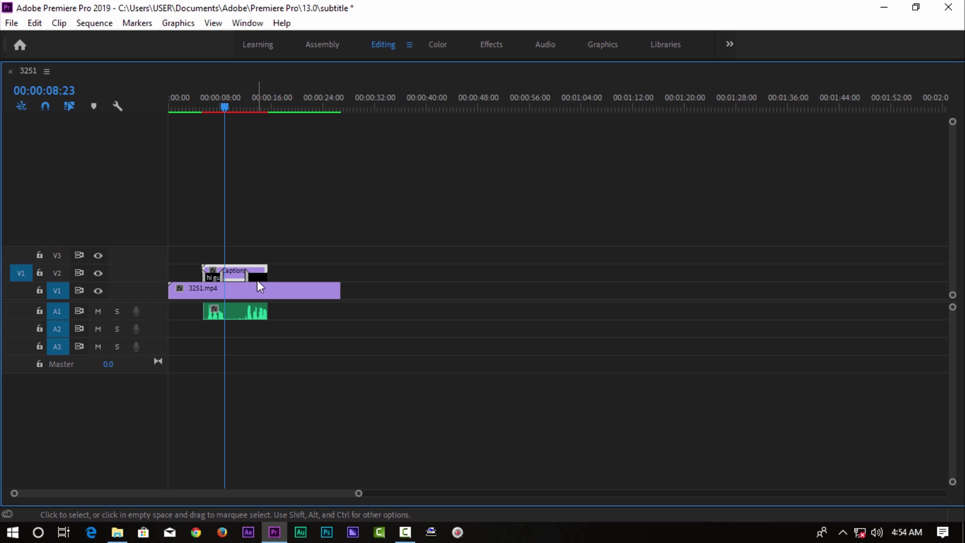
Step: Move the playhead past 00:00:11:06 and start editing the second caption's text
left_click_drag(231, 105, 240, 106)
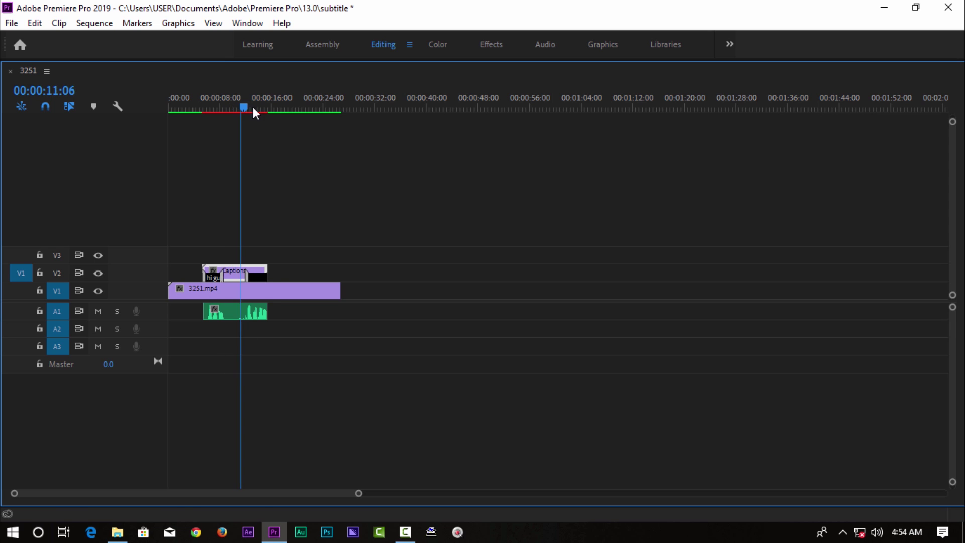
left_click(253, 106)
double_click(264, 275)
Step: Enter 'welcome to a new tutorial' as the second caption and preview it
left_click(260, 217)
type("w")
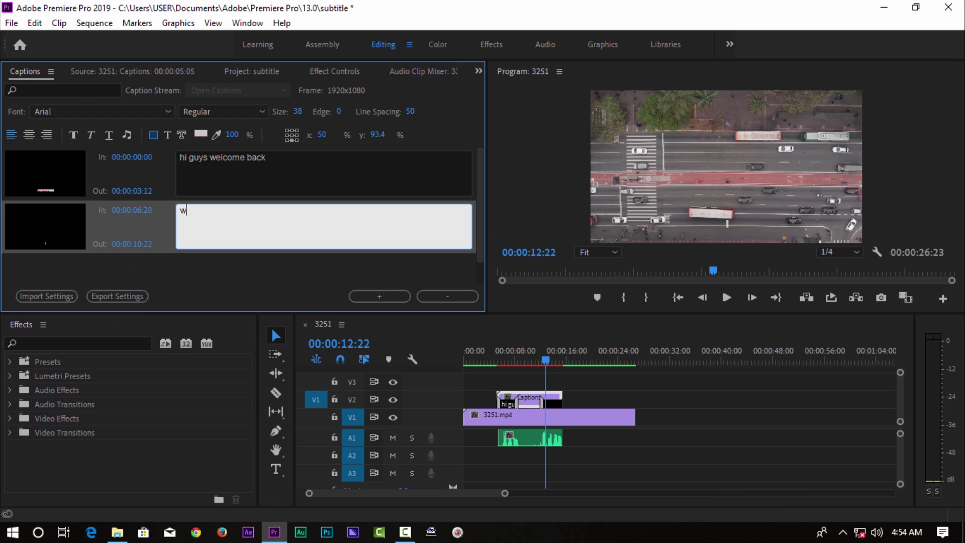
type("elcome")
type(" to ")
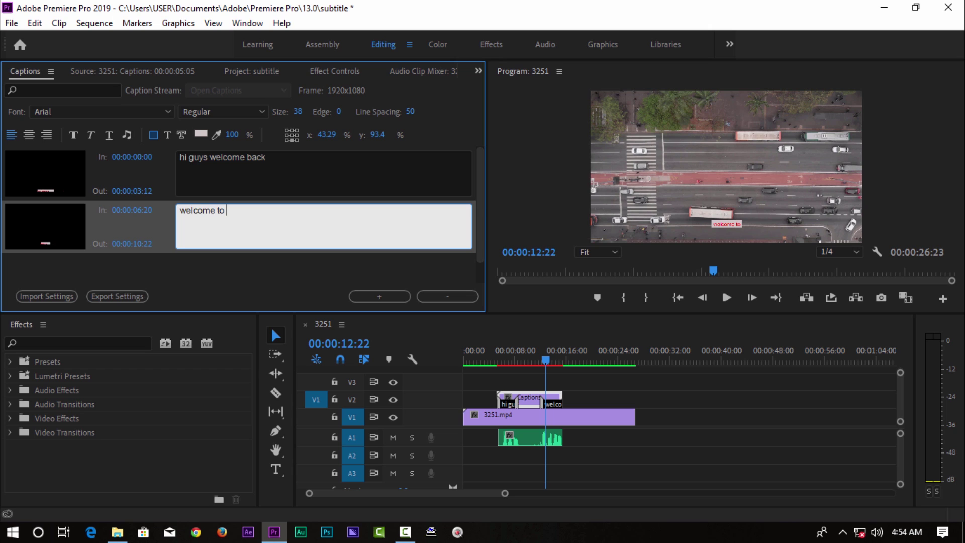
type("a new tutorial")
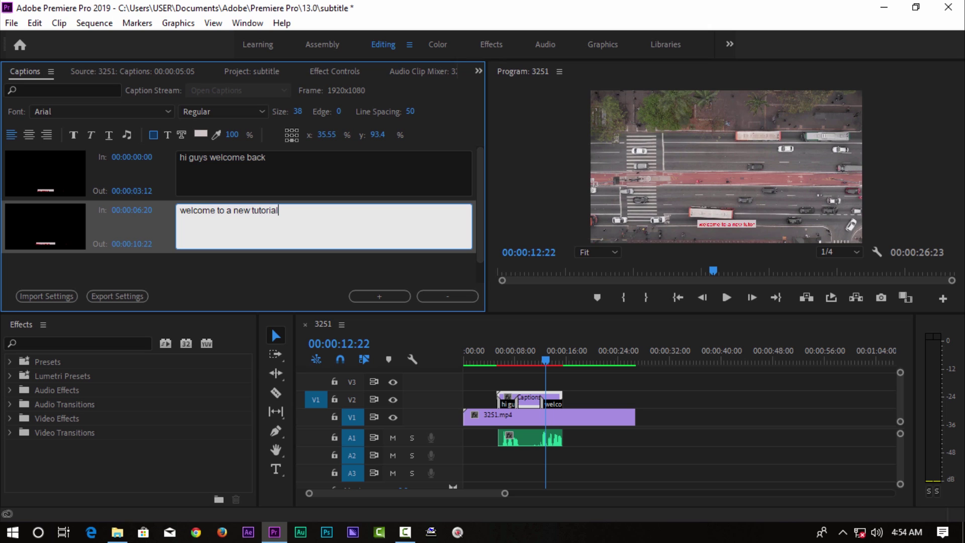
left_click(545, 360)
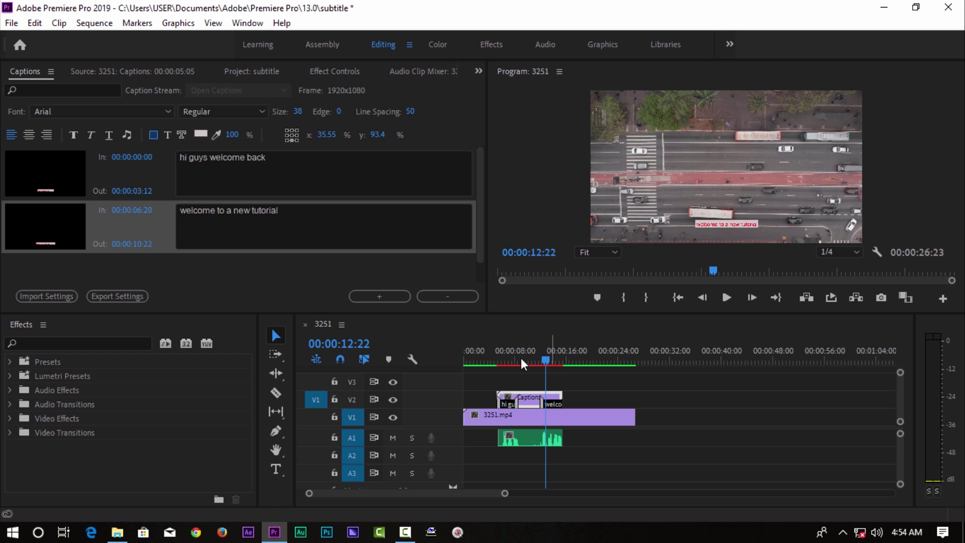
left_click_drag(520, 360, 546, 357)
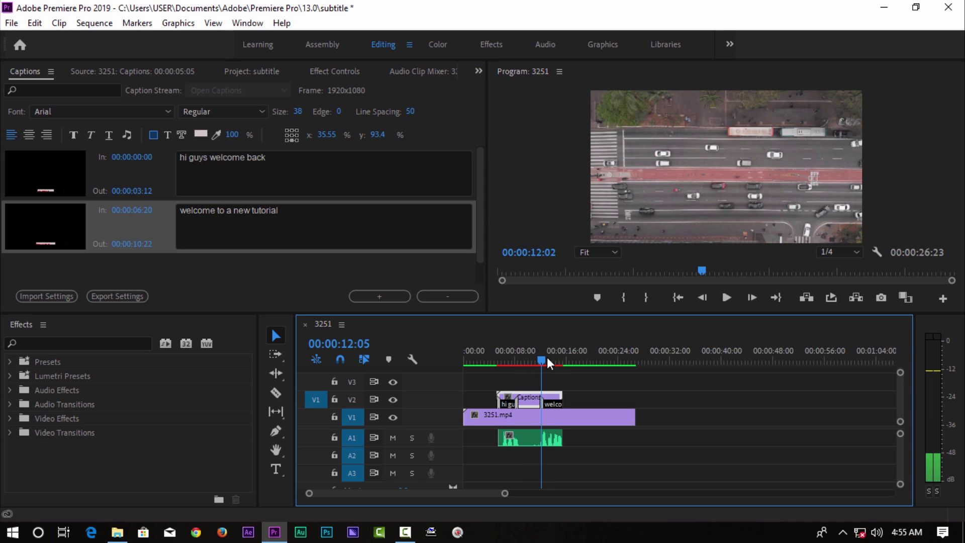
left_click_drag(547, 356, 553, 356)
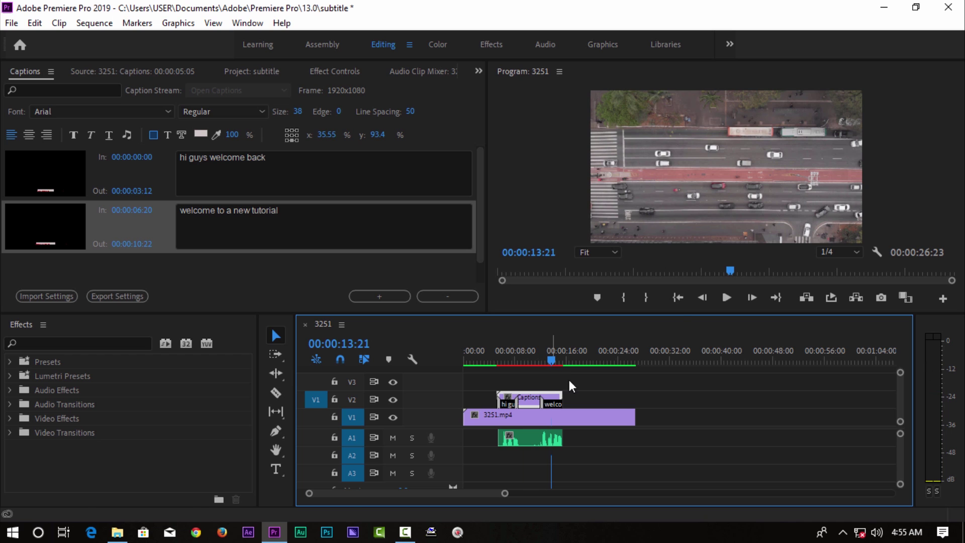
Step: Scrub the preview from about 4 to 13 seconds and lengthen the Captions clip on V2
left_click_drag(486, 358, 497, 359)
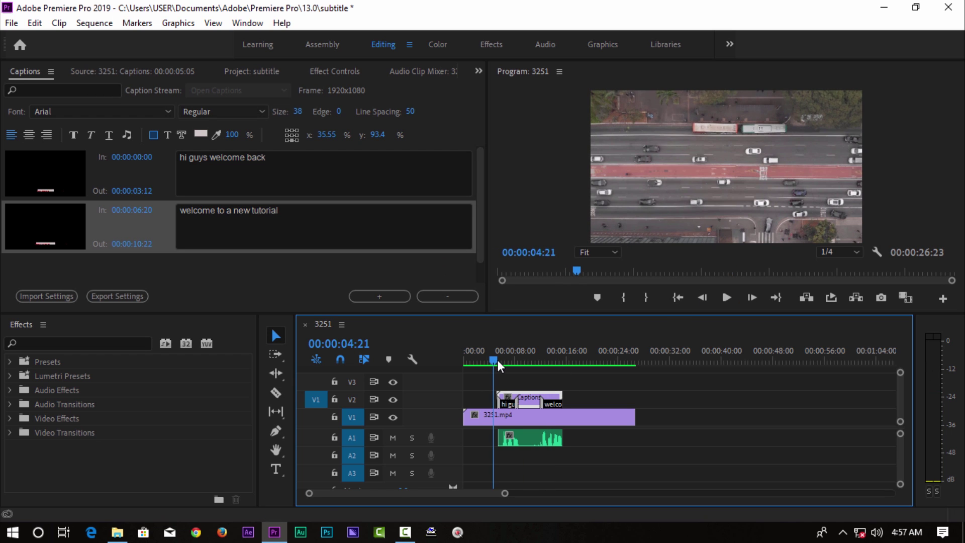
left_click_drag(498, 360, 551, 365)
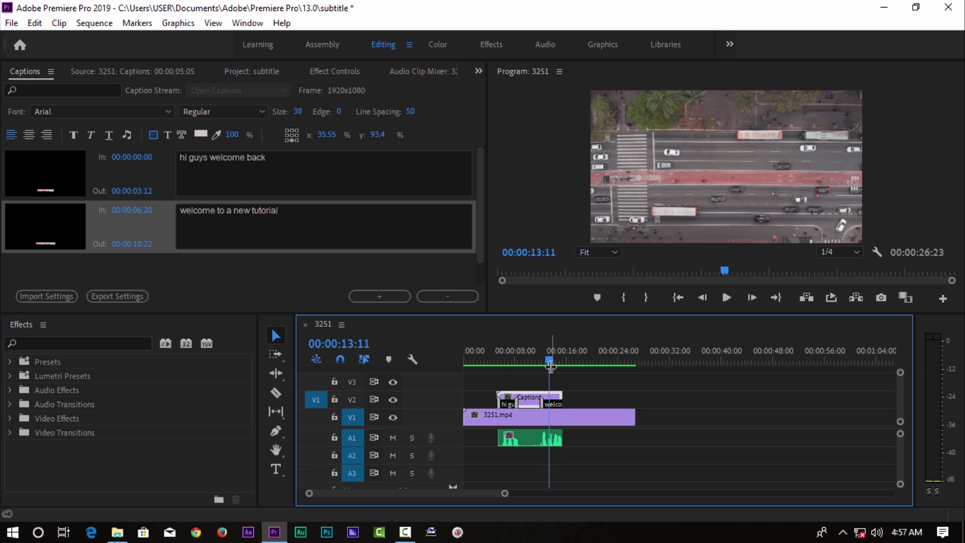
left_click_drag(551, 366, 552, 364)
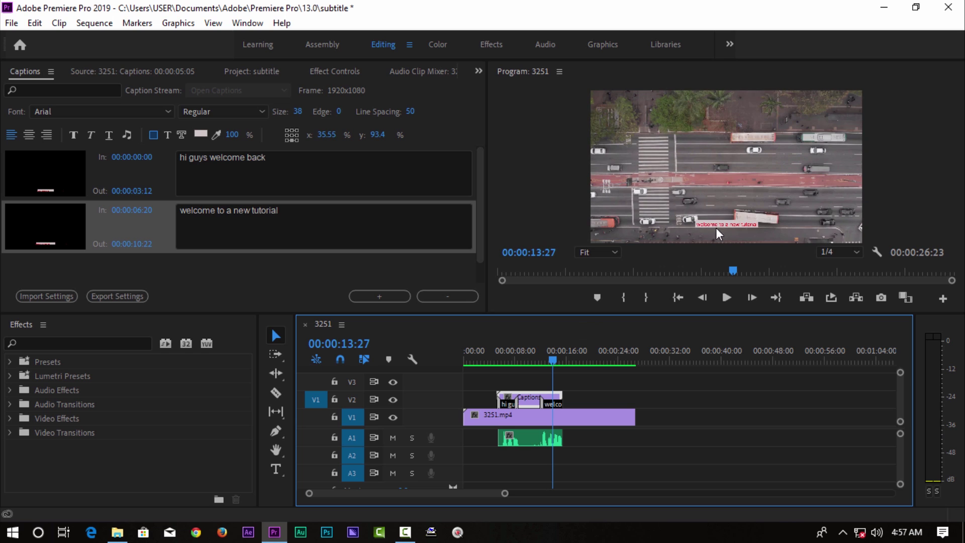
left_click_drag(561, 398, 590, 437)
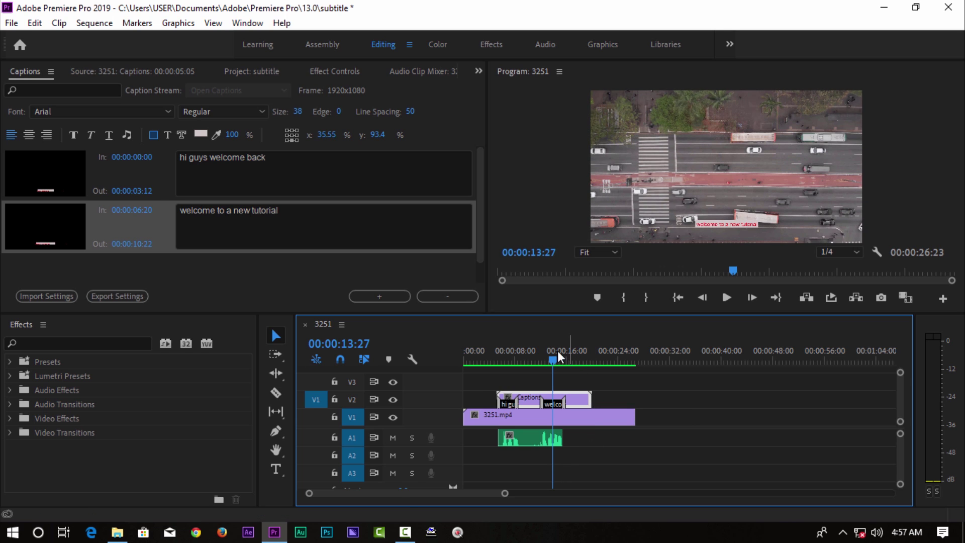
left_click_drag(552, 352, 569, 361)
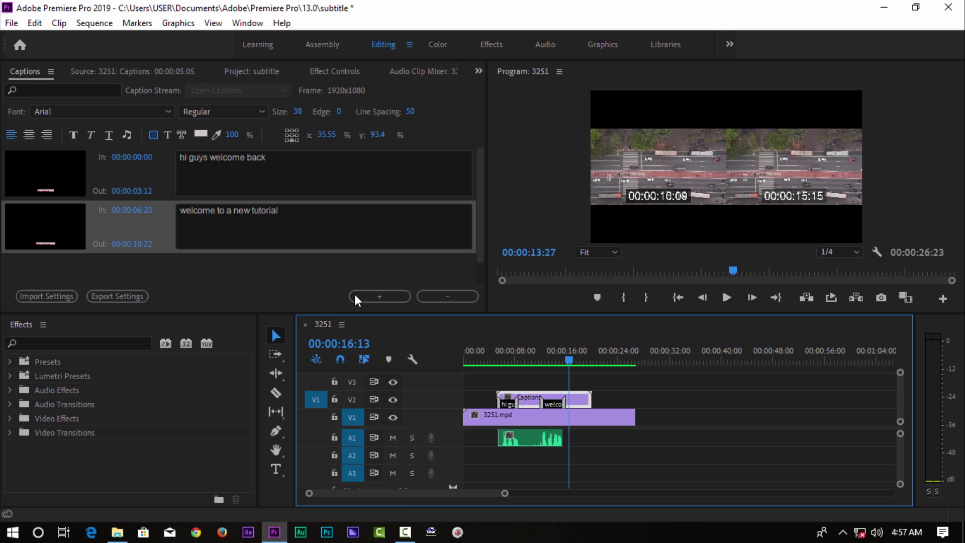
Step: Add a third placeholder caption from 00:00:10:22 to 00:00:13:28
left_click(375, 298)
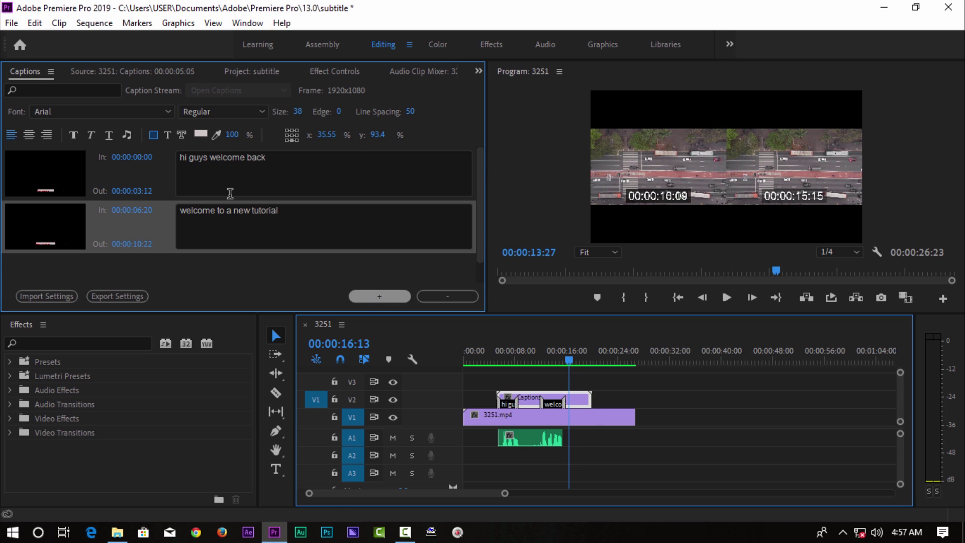
type("gb")
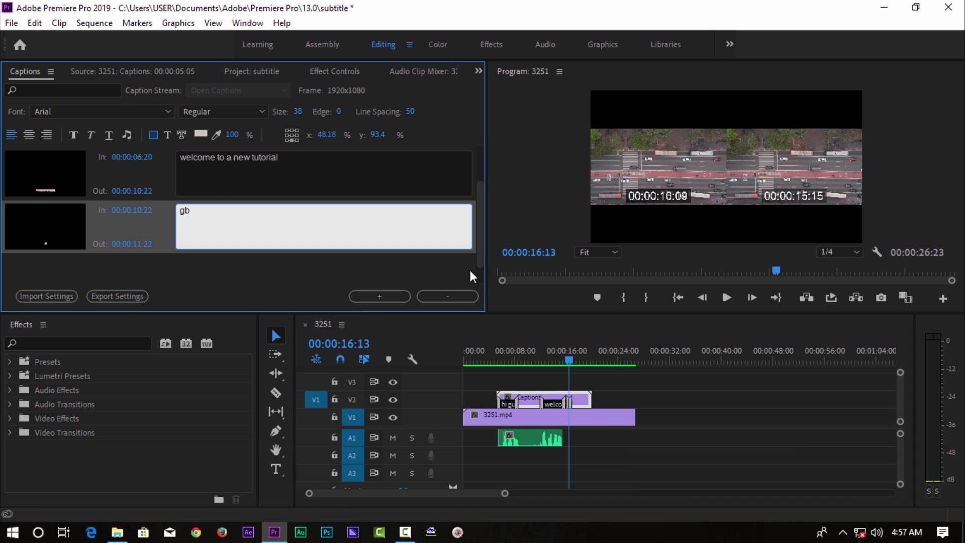
type("fddfhdhdhgfdhg")
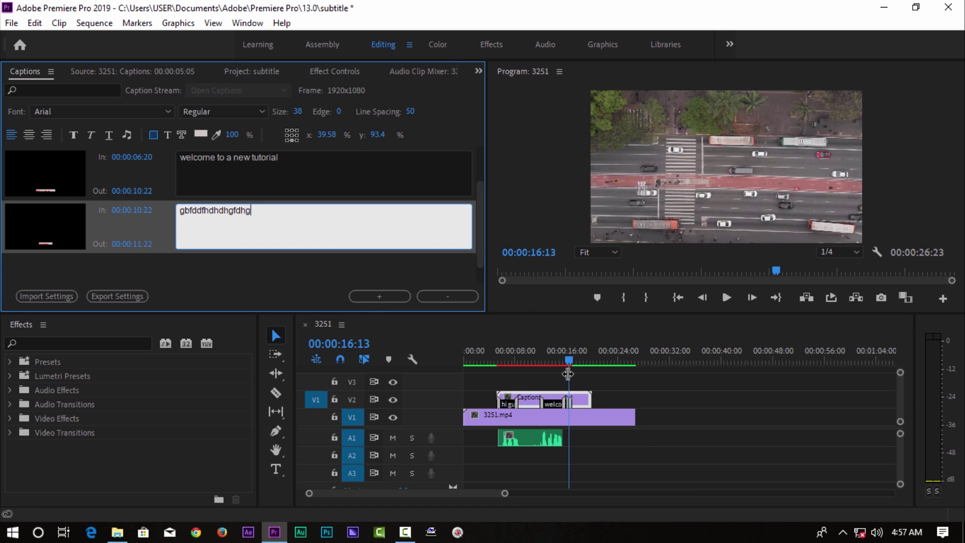
left_click(581, 400)
left_click_drag(579, 400, 588, 399)
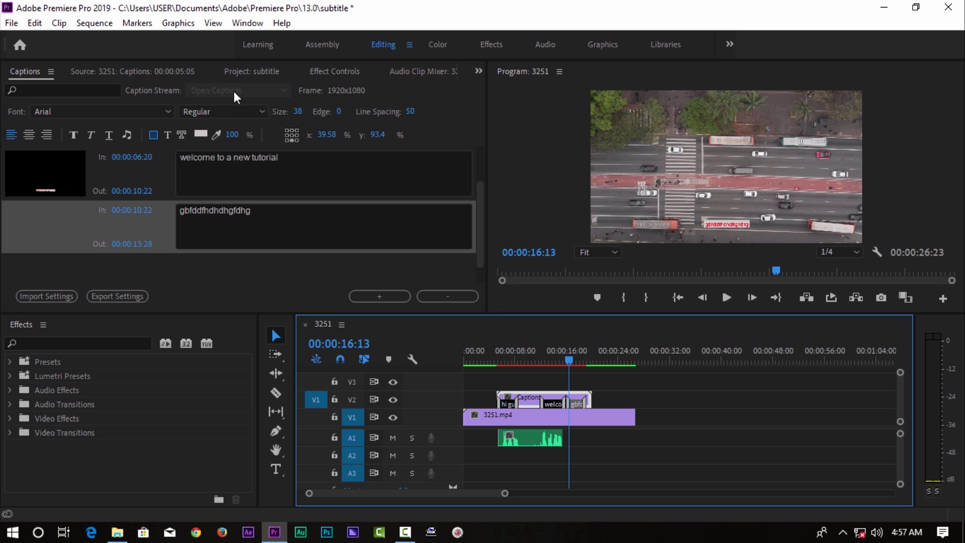
left_click(11, 23)
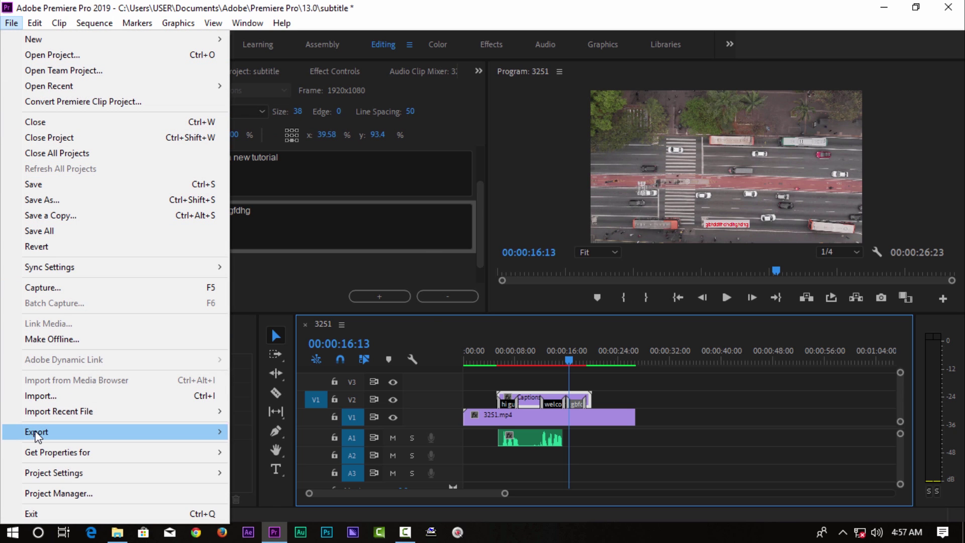
mouse_move(36, 431)
left_click(265, 266)
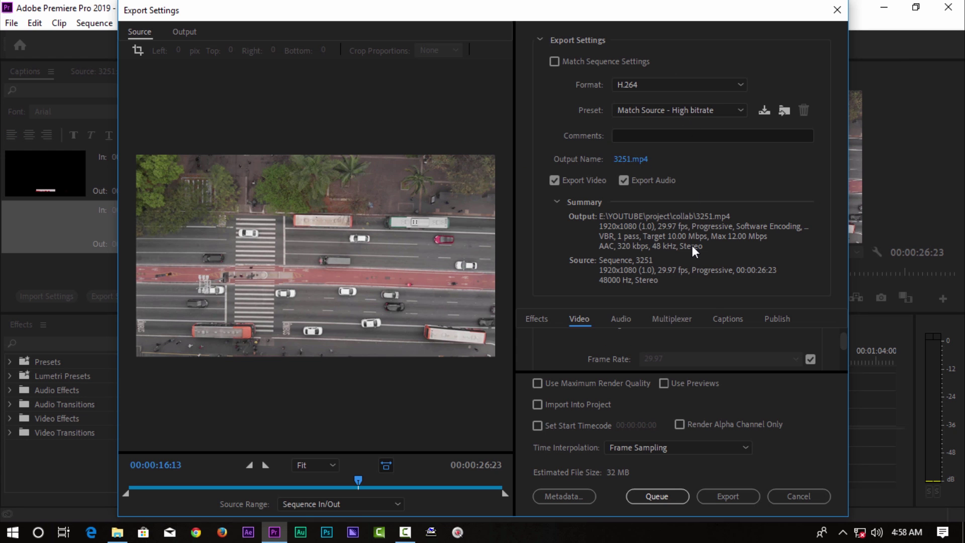
left_click(722, 313)
left_click(693, 350)
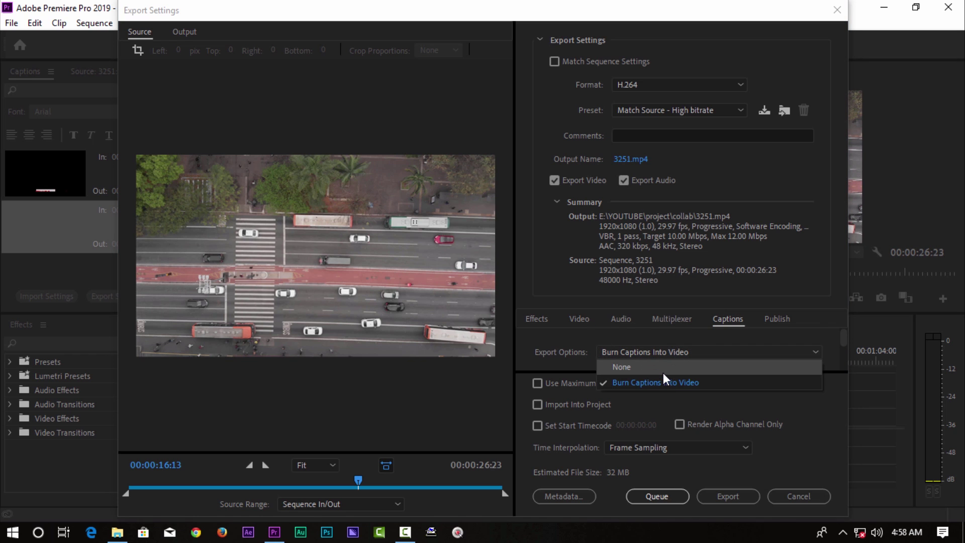
left_click(649, 356)
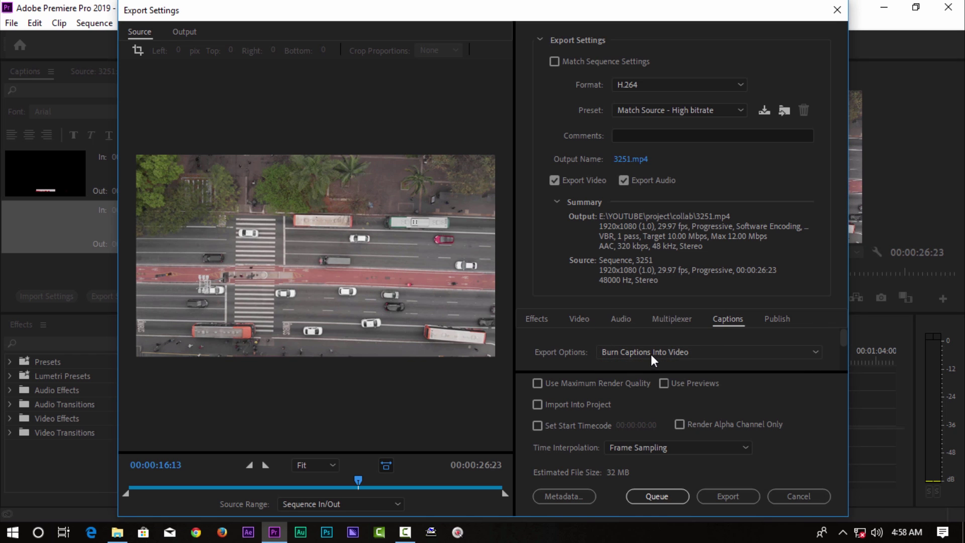
scroll(668, 350, "up", 1)
left_click(669, 350)
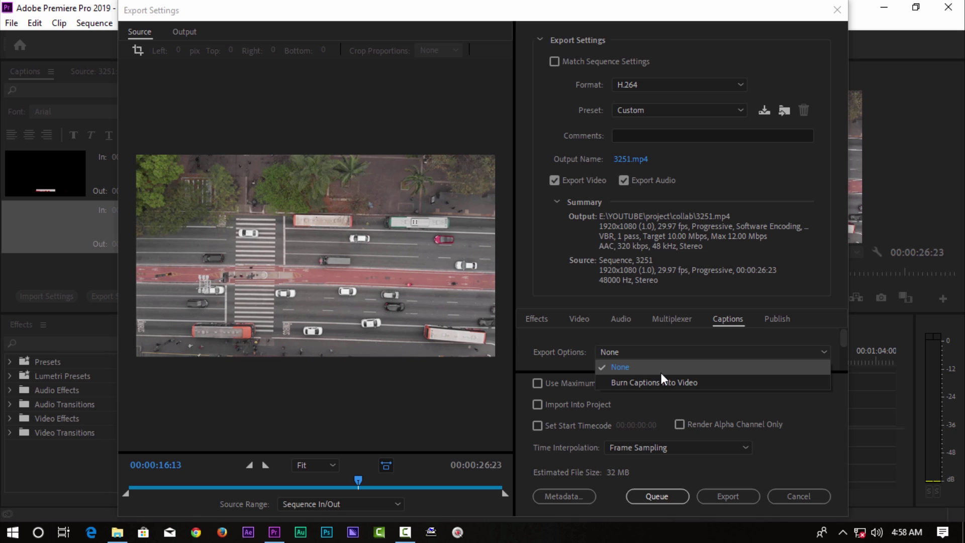
left_click(632, 385)
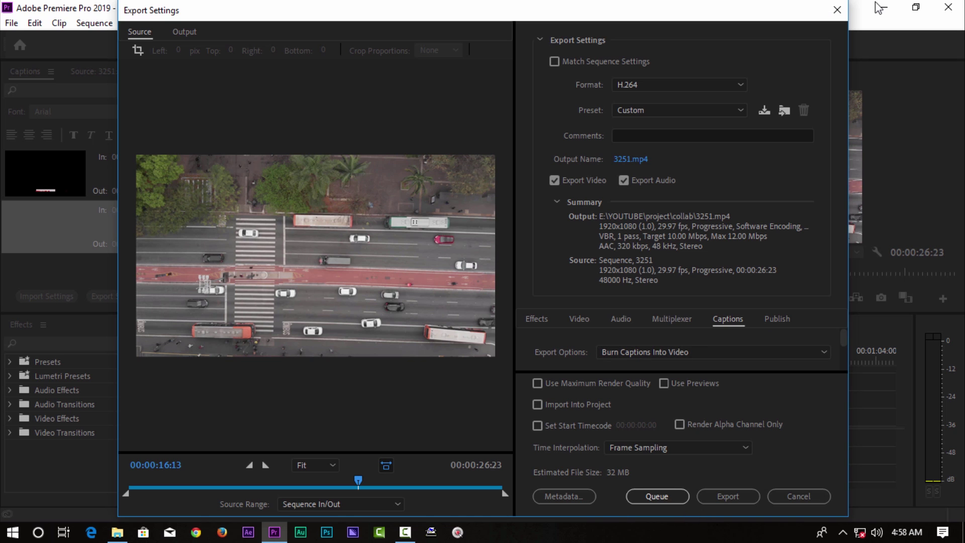
left_click(663, 358)
scroll(603, 351, "up", 1)
left_click(653, 354)
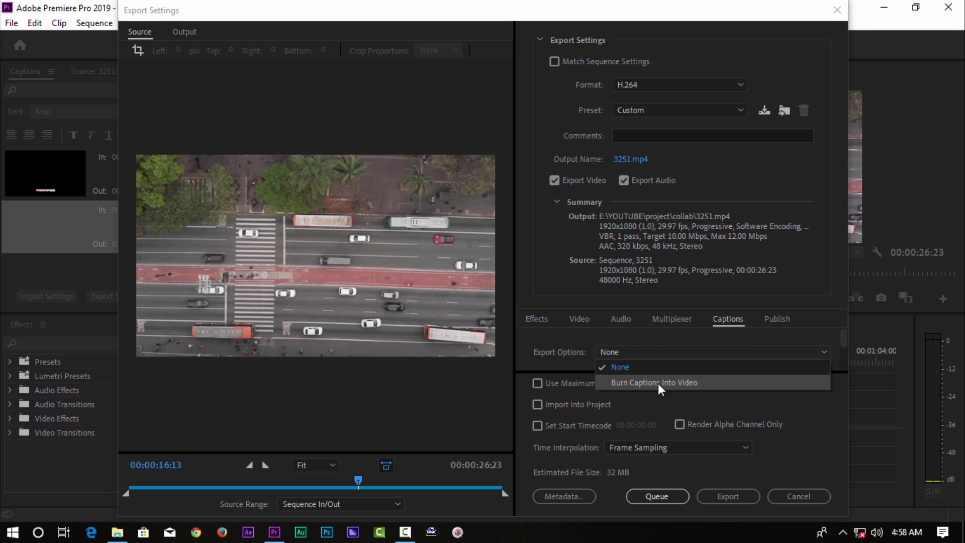
left_click(658, 383)
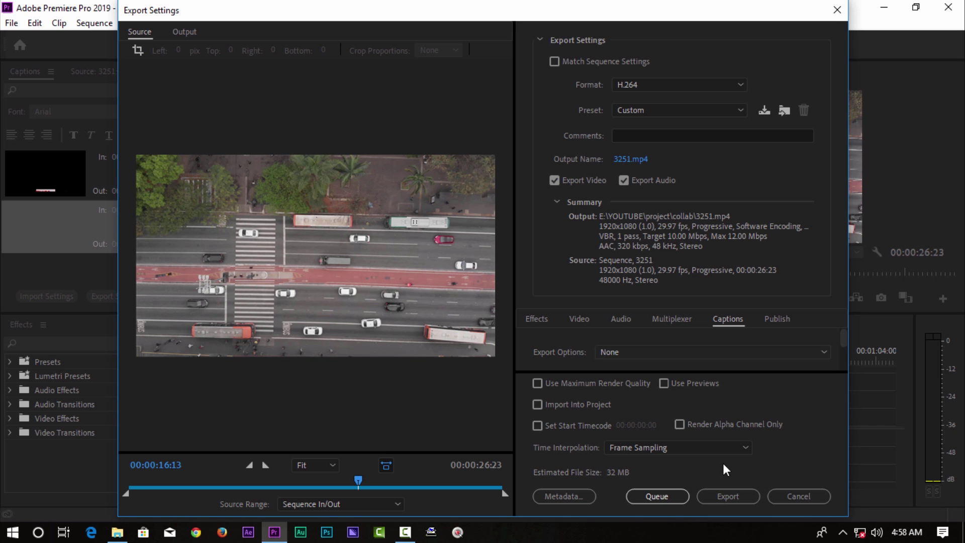
left_click(788, 491)
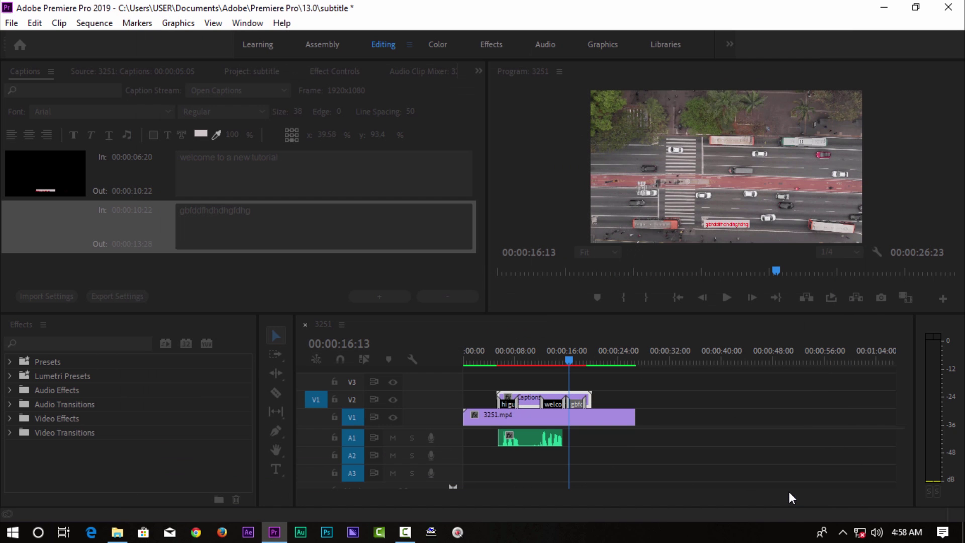